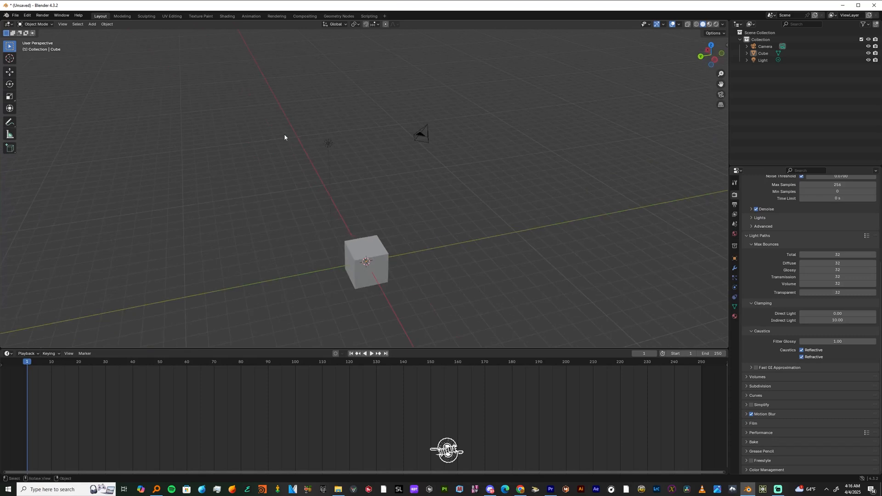
{"action": "left_click_drag", "start_coordinate": [285, 134], "coordinate": [494, 268]}
{"action": "middle_click_drag", "start_coordinate": [470, 173], "coordinate": [342, 216]}
{"action": "left_click", "coordinate": [363, 208]}
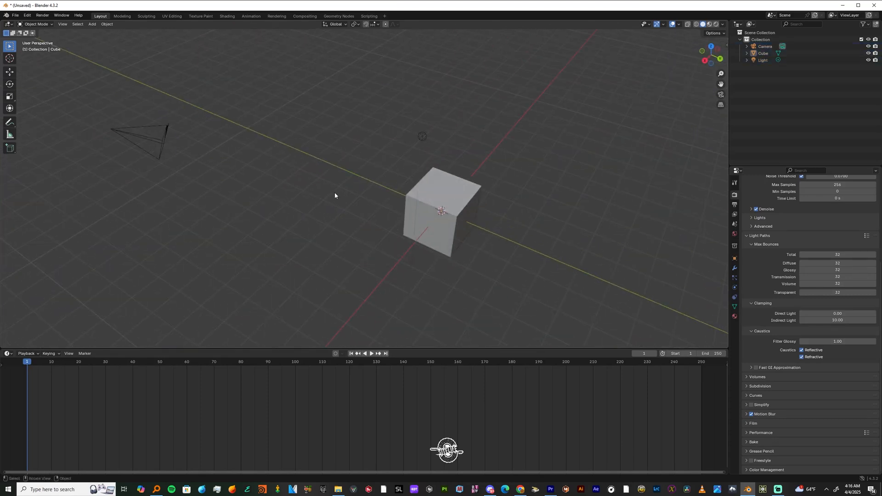
{"action": "left_click_drag", "start_coordinate": [222, 132], "coordinate": [531, 321]}
{"action": "left_click", "coordinate": [315, 189]}
{"action": "left_click_drag", "start_coordinate": [111, 134], "coordinate": [199, 180]}
{"action": "key", "text": "a"}
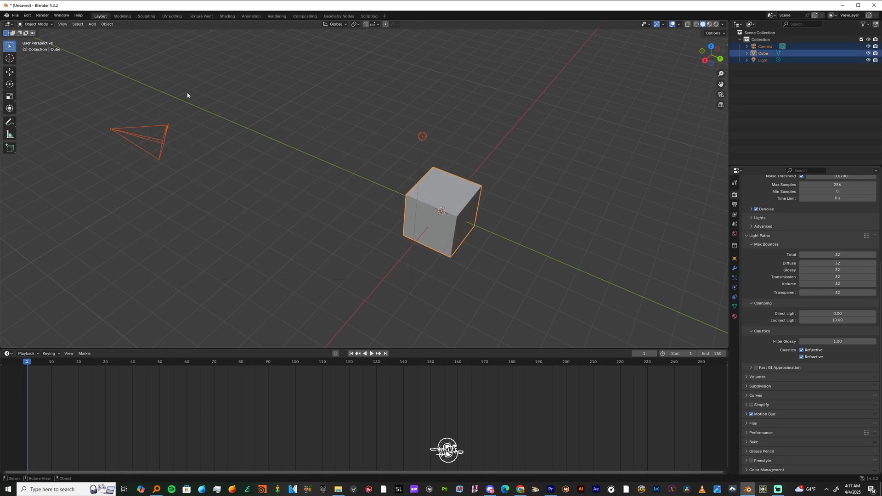
{"action": "left_click_drag", "start_coordinate": [160, 85], "coordinate": [541, 245]}
{"action": "left_click", "coordinate": [327, 190]}
{"action": "middle_click_drag", "start_coordinate": [365, 196], "coordinate": [447, 239]}
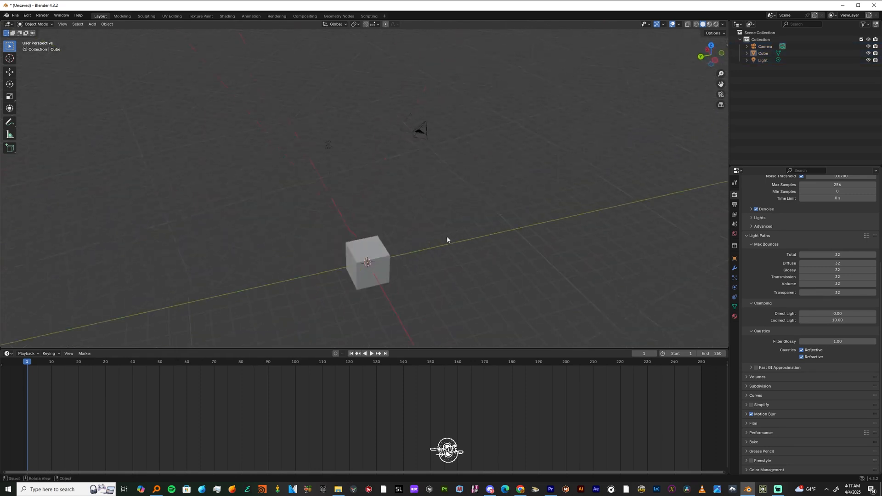
{"action": "left_click_drag", "start_coordinate": [464, 106], "coordinate": [284, 296]}
{"action": "left_click", "coordinate": [422, 241]}
{"action": "middle_click_drag", "start_coordinate": [423, 241], "coordinate": [392, 258]}
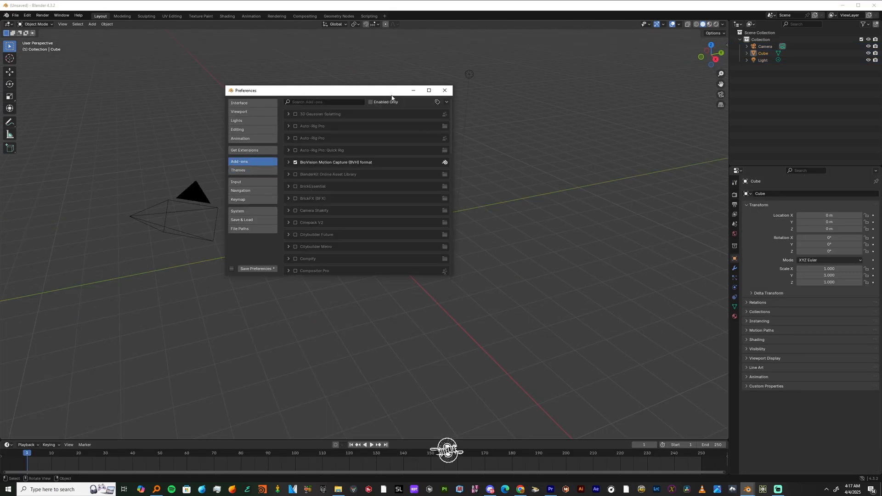
- Find the Node Wrangler add-on in the preferences by searching for "node", enable it, and clear the search
{"action": "type", "text": "node"}
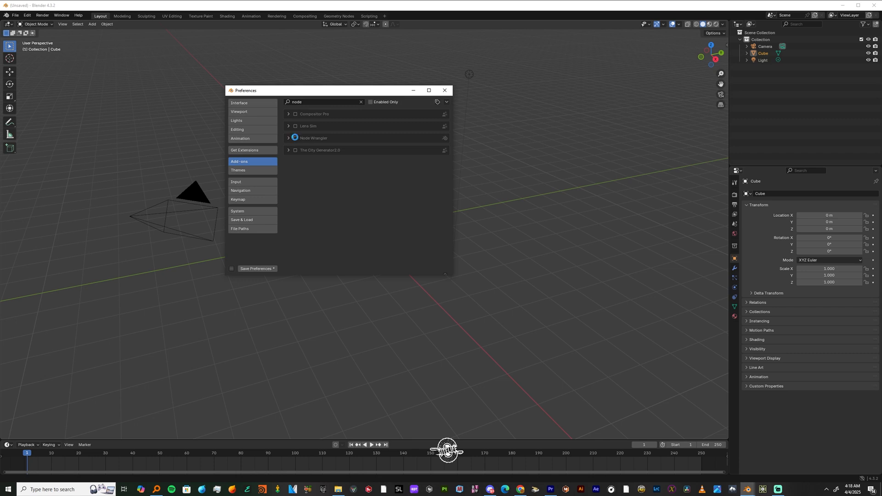
{"action": "left_click", "coordinate": [295, 138]}
{"action": "left_click", "coordinate": [360, 102]}
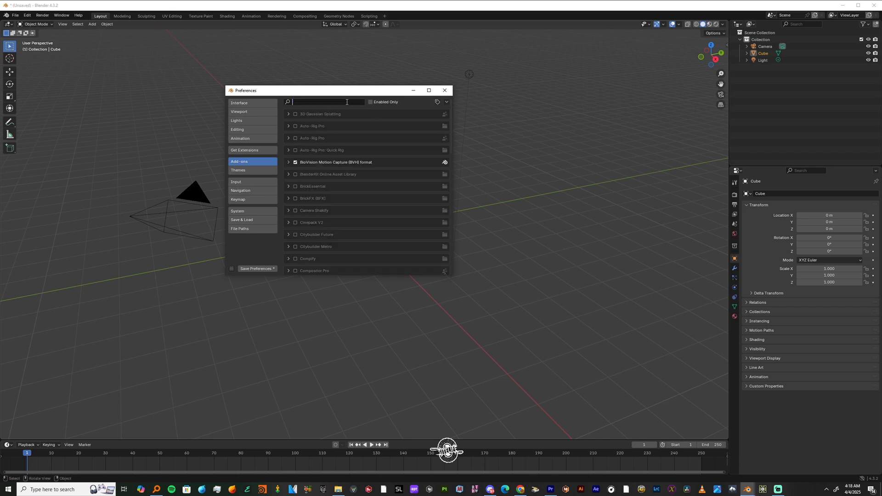
- Search the add-ons for "launch", save the preferences and close their window
{"action": "type", "text": "launch"}
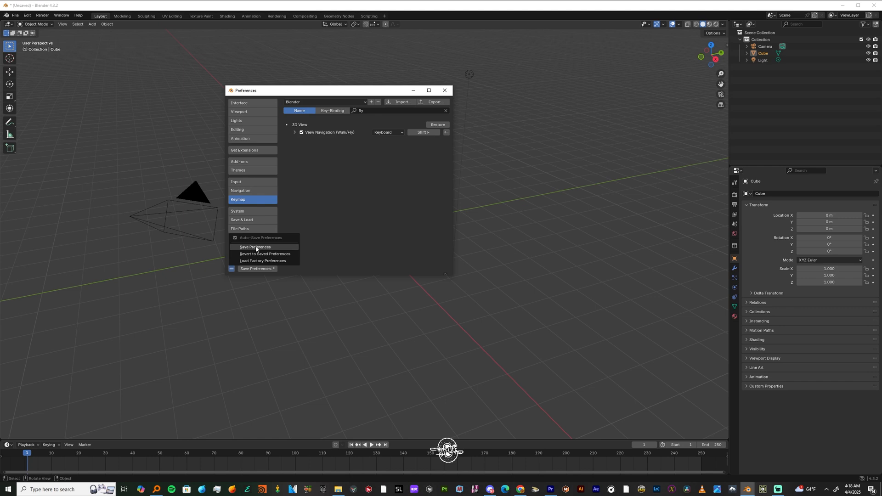
{"action": "left_click", "coordinate": [255, 249]}
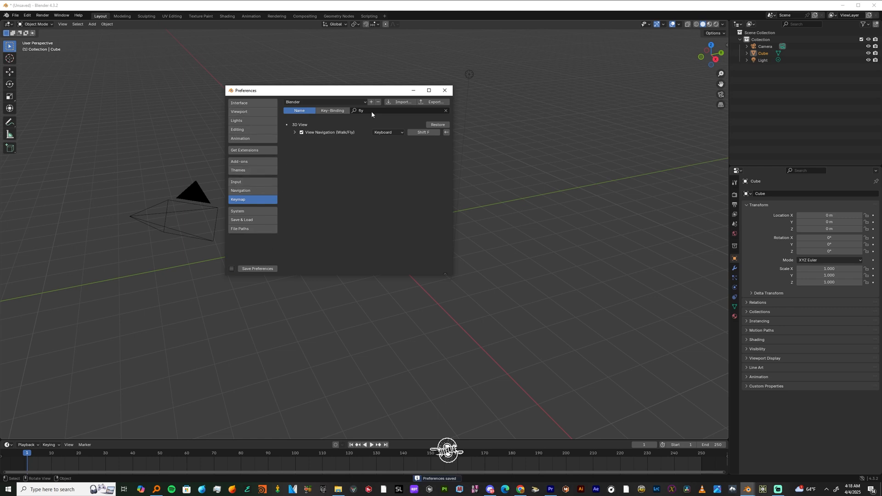
{"action": "left_click", "coordinate": [450, 93]}
- Delete the default camera, cube and light from the scene
{"action": "scroll", "coordinate": [393, 190], "scroll_direction": "down", "scroll_amount": 4}
{"action": "scroll", "coordinate": [392, 190], "scroll_direction": "up", "scroll_amount": 4}
{"action": "middle_click_drag", "start_coordinate": [392, 190], "coordinate": [476, 157]}
{"action": "left_click", "coordinate": [332, 247]}
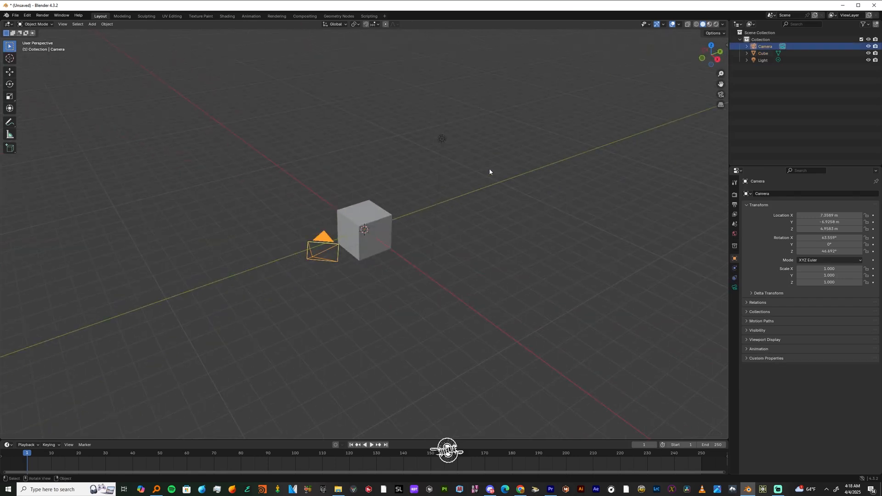
{"action": "key", "text": "Delete"}
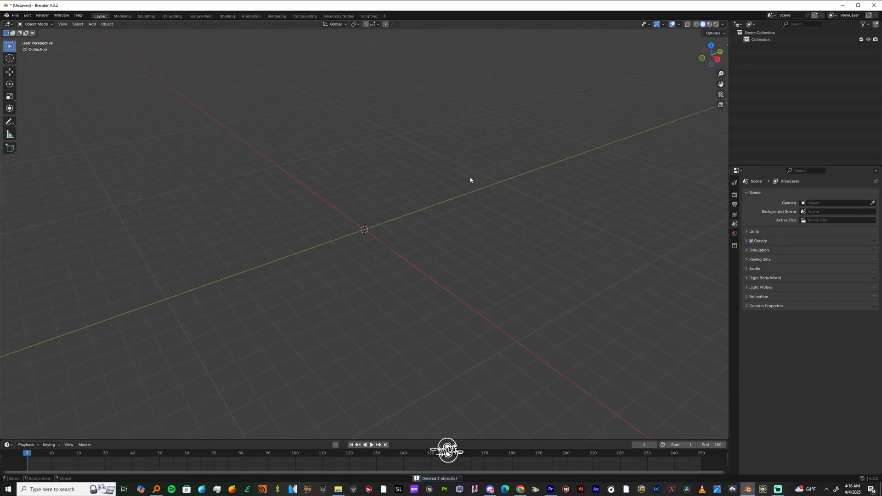
- Add a mesh plane at the world origin
{"action": "key", "text": "shift+a"}
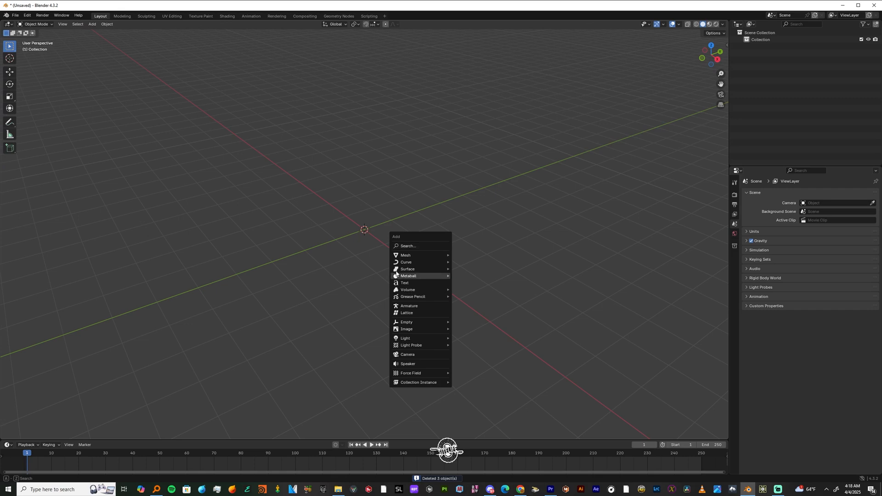
{"action": "mouse_move", "coordinate": [420, 254]}
{"action": "left_click", "coordinate": [475, 257]}
- Scale the plane's mesh up in Edit Mode to several times its size as a ground surface and return to Object Mode
{"action": "key", "text": "Tab"}
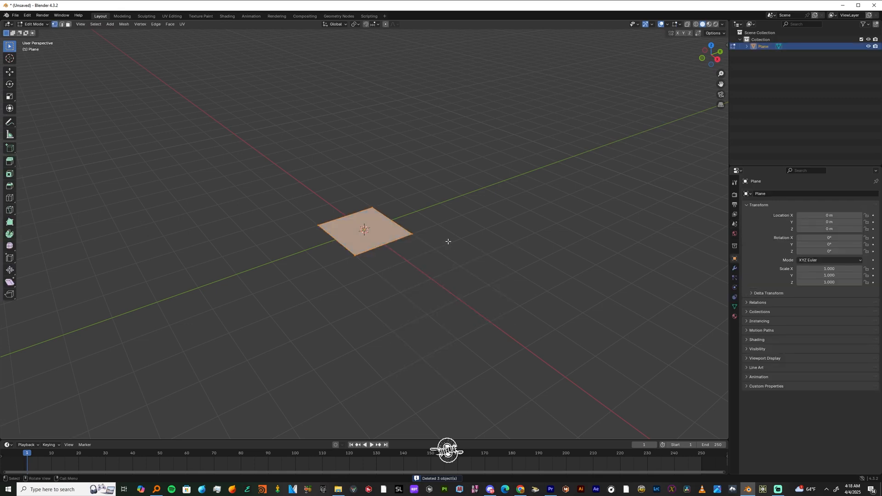
{"action": "scroll", "coordinate": [427, 243], "scroll_direction": "up", "scroll_amount": 2}
{"action": "middle_click_drag", "start_coordinate": [407, 244], "coordinate": [375, 252]}
{"action": "key", "text": "Tab"}
{"action": "key", "text": "Tab"}
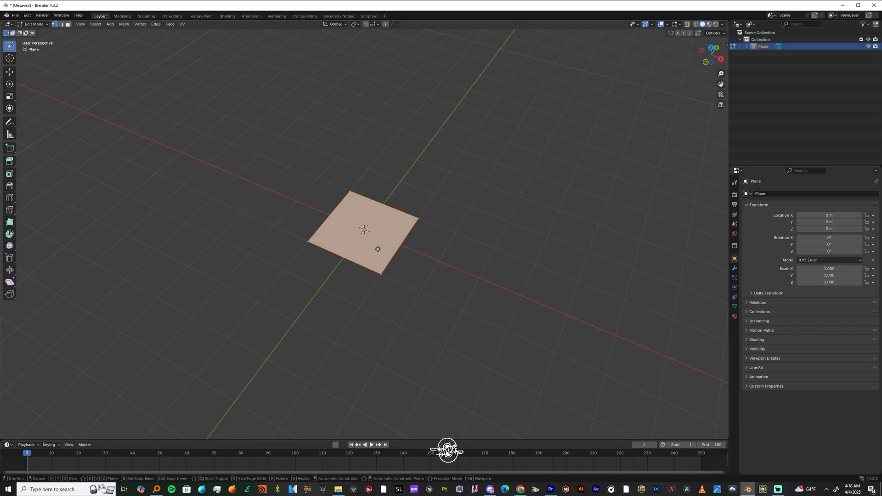
{"action": "key", "text": "s"}
{"action": "left_click", "coordinate": [433, 294]}
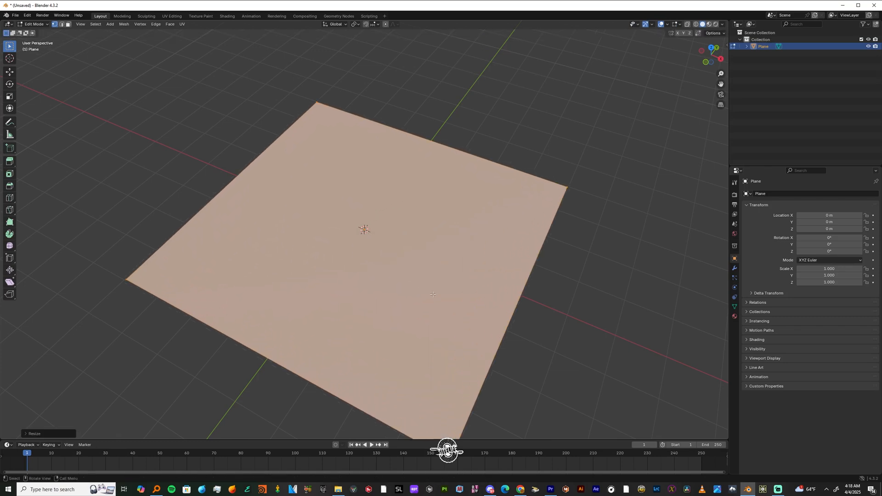
{"action": "middle_click_drag", "start_coordinate": [432, 294], "coordinate": [381, 117]}
{"action": "scroll", "coordinate": [404, 263], "scroll_direction": "up", "scroll_amount": 4}
{"action": "key", "text": "Tab"}
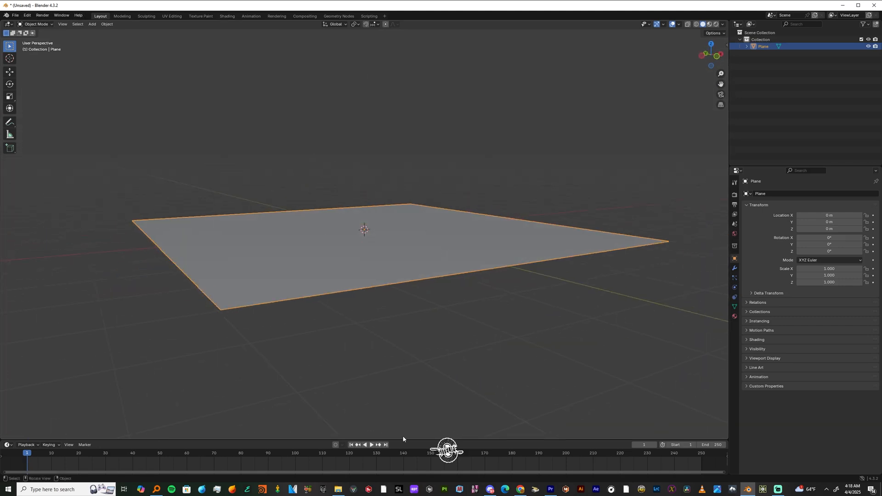
- Place the Mercedes-Benz AMG car from the "mercedes" asset search results near the centre of the plane
{"action": "left_click", "coordinate": [12, 15]}
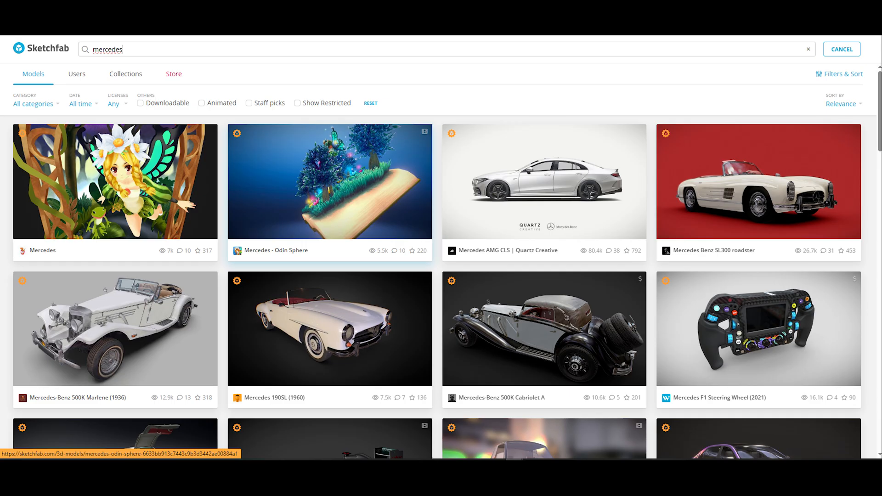
{"action": "mouse_move", "coordinate": [381, 78]}
{"action": "left_mouse_down"}
{"action": "mouse_move", "coordinate": [370, 243]}
{"action": "mouse_move", "coordinate": [363, 230]}
{"action": "left_mouse_up"}
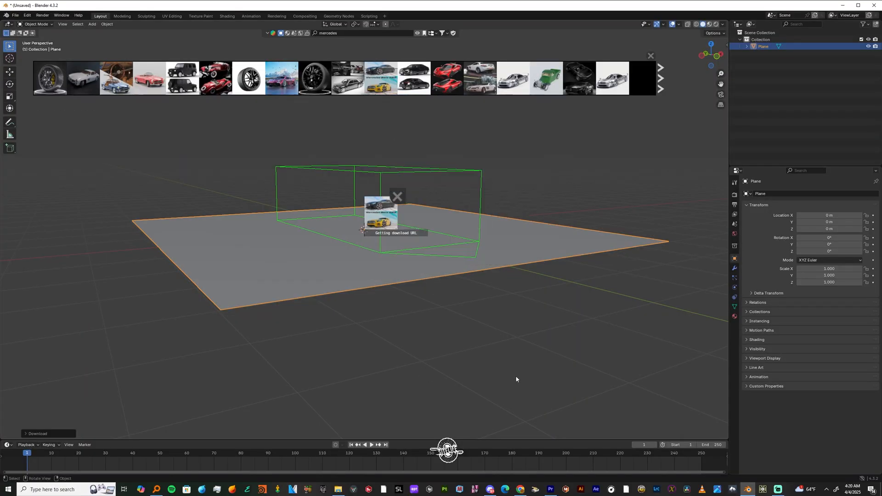
{"action": "scroll", "coordinate": [515, 376], "scroll_direction": "up", "scroll_amount": 6}
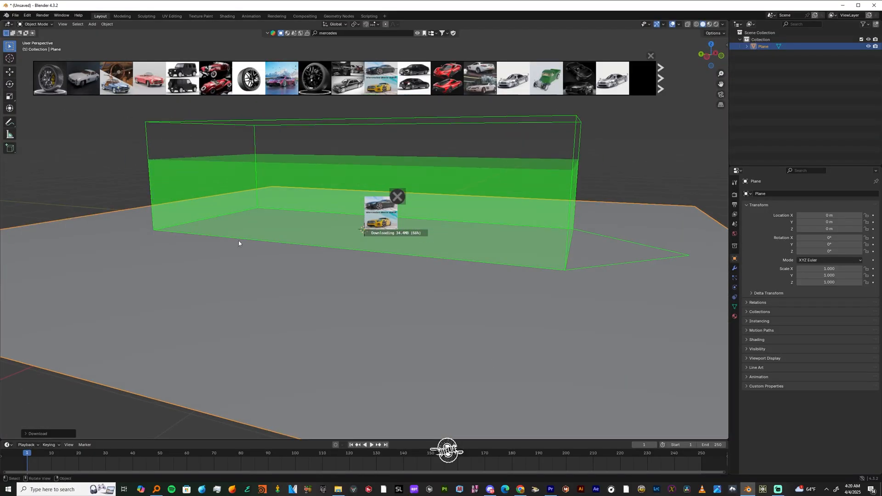
{"action": "scroll", "coordinate": [403, 215], "scroll_direction": "down", "scroll_amount": 2}
{"action": "middle_click_drag", "start_coordinate": [404, 208], "coordinate": [473, 218]}
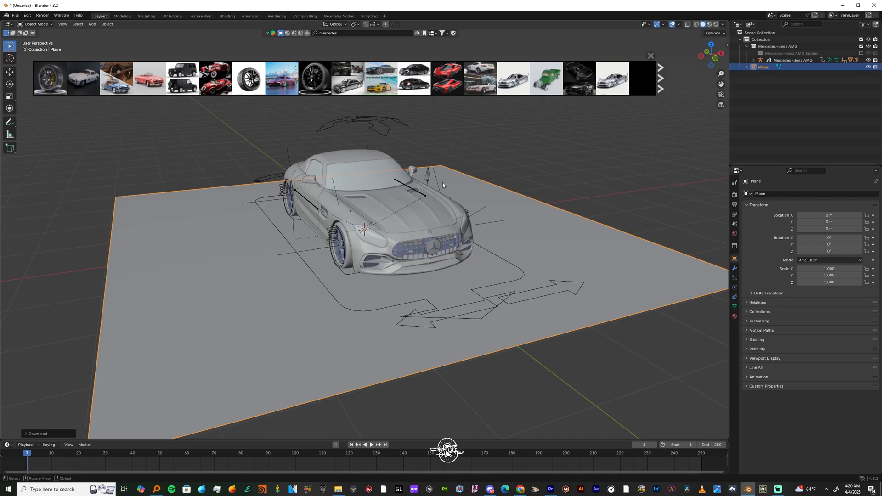
{"action": "middle_click_drag", "start_coordinate": [442, 183], "coordinate": [352, 312]}
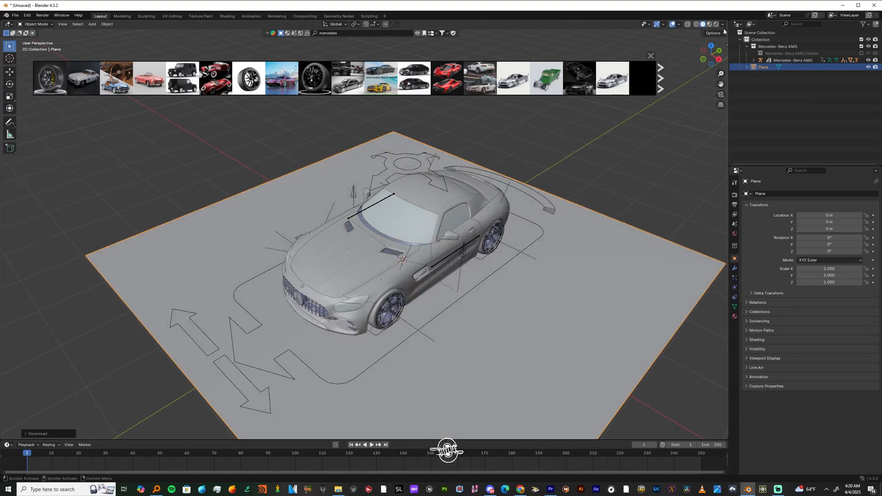
- Hide the plane and clear the parents of all the car's objects while keeping their transformation
{"action": "left_click", "coordinate": [868, 66]}
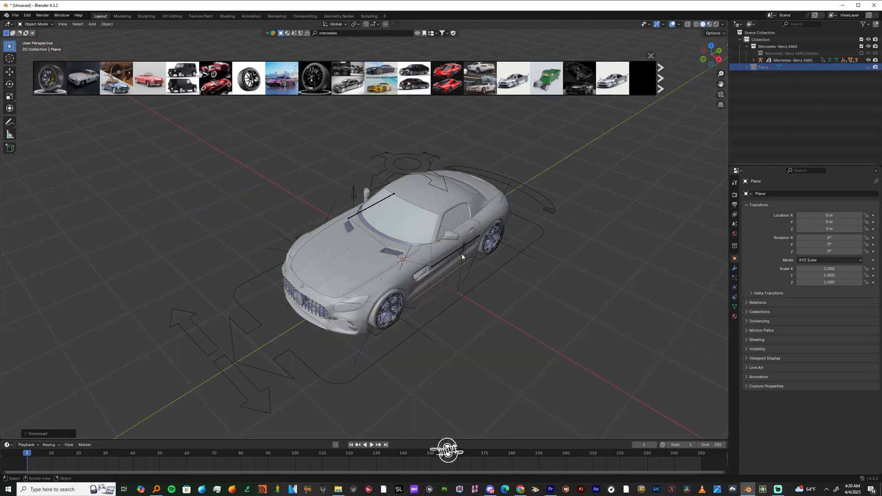
{"action": "scroll", "coordinate": [425, 270], "scroll_direction": "down", "scroll_amount": 3}
{"action": "left_click", "coordinate": [380, 265]}
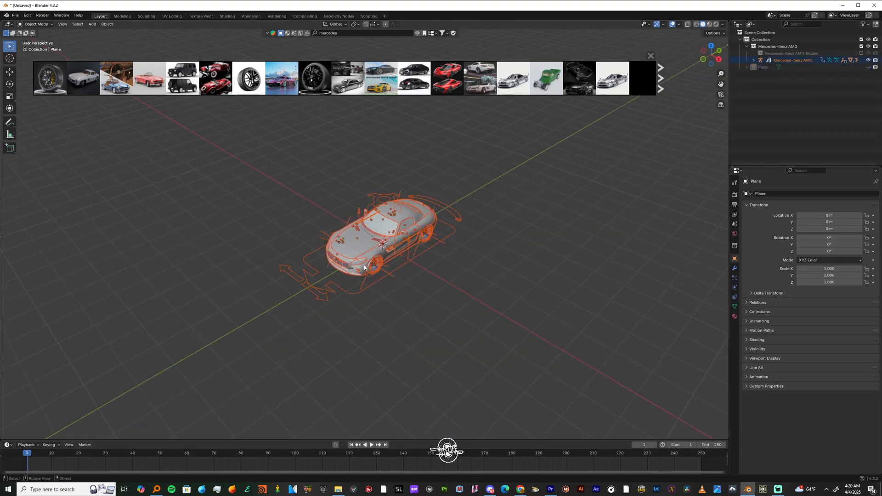
{"action": "left_click", "coordinate": [753, 60]}
{"action": "key", "text": "alt+p"}
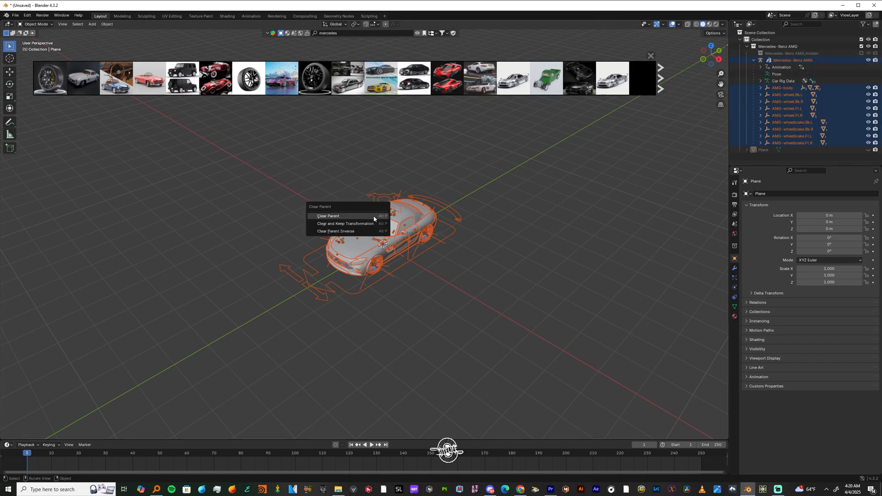
{"action": "left_click", "coordinate": [373, 224]}
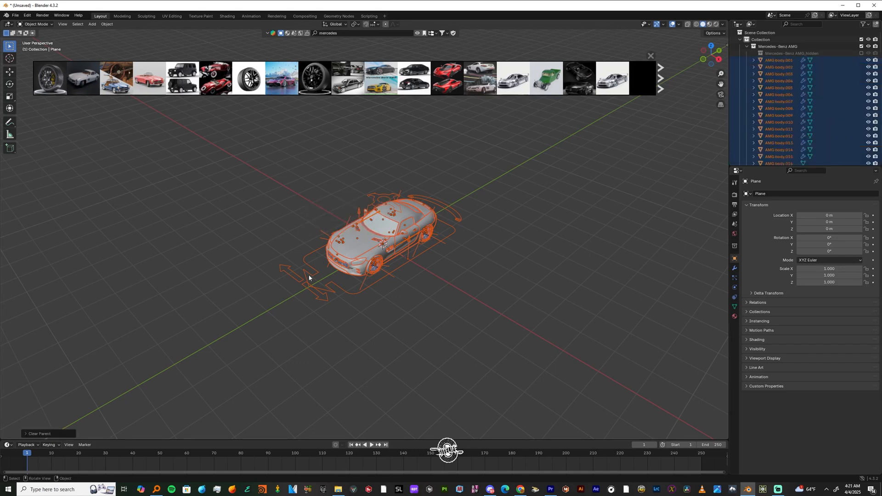
- Delete the Mercedes-Benz AMG control rig armature surrounding the car
{"action": "left_click_drag", "start_coordinate": [253, 251], "coordinate": [312, 327]}
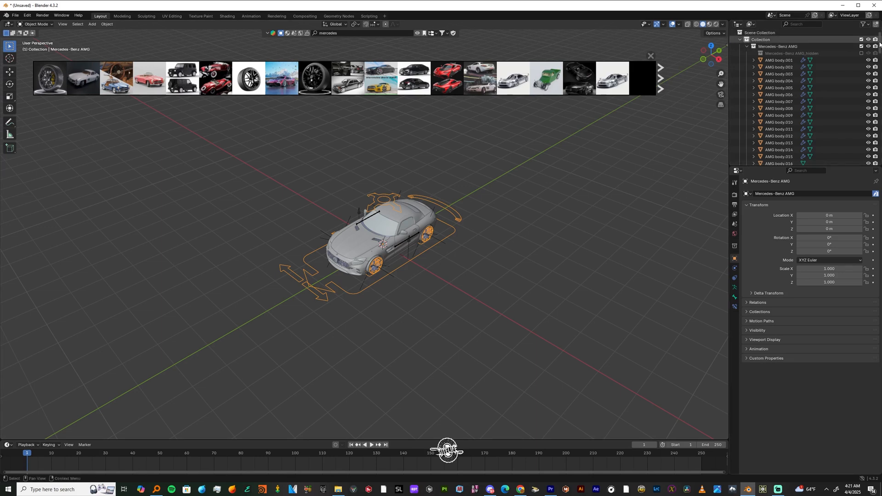
{"action": "left_click_drag", "start_coordinate": [880, 44], "coordinate": [858, 94]}
{"action": "scroll", "coordinate": [511, 274], "scroll_direction": "up", "scroll_amount": 5}
{"action": "mouse_move", "coordinate": [498, 283]}
{"action": "middle_mouse_down"}
{"action": "mouse_move", "coordinate": [490, 263]}
{"action": "mouse_move", "coordinate": [533, 259]}
{"action": "mouse_move", "coordinate": [494, 297]}
{"action": "middle_mouse_up"}
{"action": "left_click_drag", "start_coordinate": [137, 311], "coordinate": [170, 368]}
{"action": "key", "text": "Delete"}
- Delete the front-left wheel empty and the control empties along the car's left side
{"action": "left_click", "coordinate": [426, 378]}
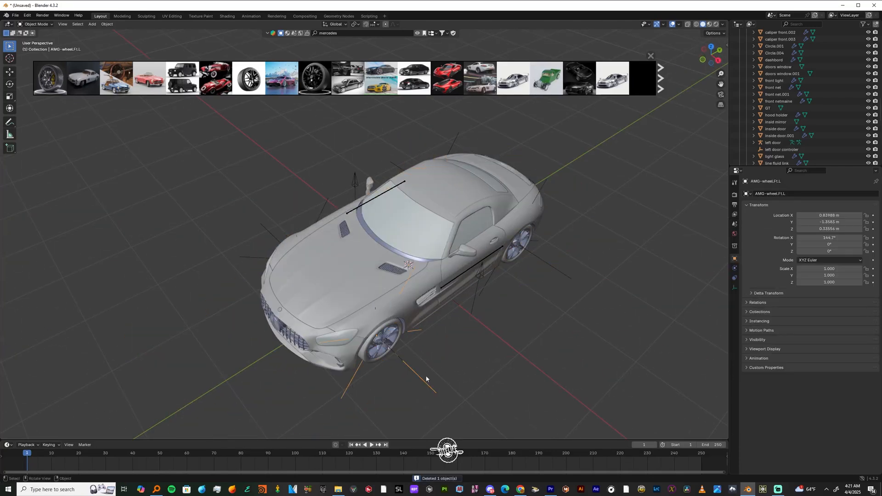
{"action": "key", "text": "Delete"}
{"action": "left_click_drag", "start_coordinate": [524, 329], "coordinate": [468, 287]}
{"action": "middle_click_drag", "start_coordinate": [500, 294], "coordinate": [542, 303]}
{"action": "key", "text": "Delete"}
- Delete the left door armature and the leftover control empties around the rear wheel on the car's far side
{"action": "middle_click_drag", "start_coordinate": [547, 207], "coordinate": [432, 173]}
{"action": "left_click", "coordinate": [482, 256]}
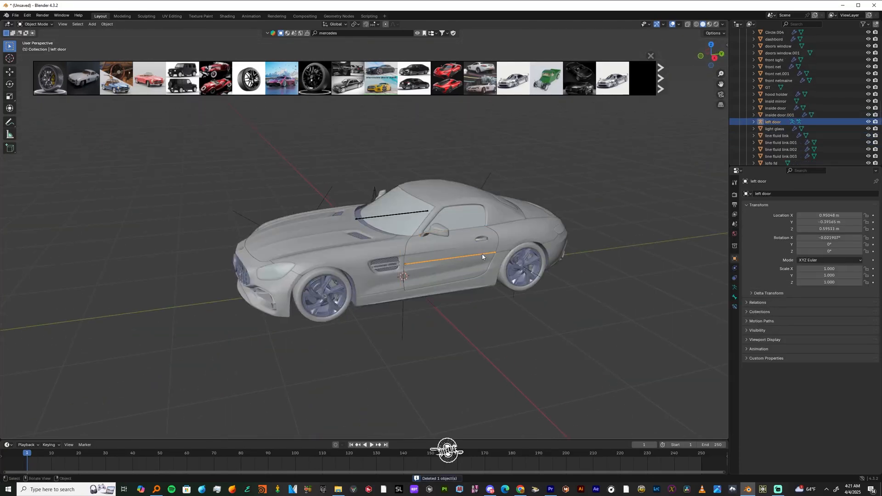
{"action": "key", "text": "Delete"}
{"action": "middle_click_drag", "start_coordinate": [483, 256], "coordinate": [346, 305]}
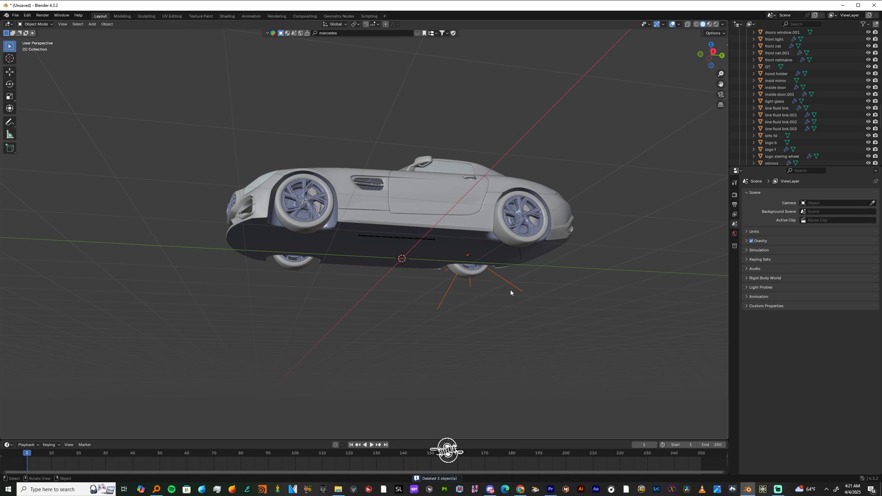
{"action": "key", "text": "Delete"}
- Examine the separate parts of the car's front-right wheel, including the brake disc, caliper and rim
{"action": "middle_click_drag", "start_coordinate": [510, 292], "coordinate": [344, 297]}
{"action": "scroll", "coordinate": [530, 288], "scroll_direction": "up", "scroll_amount": 6}
{"action": "left_click", "coordinate": [423, 262]}
{"action": "scroll", "coordinate": [443, 280], "scroll_direction": "up", "scroll_amount": 9}
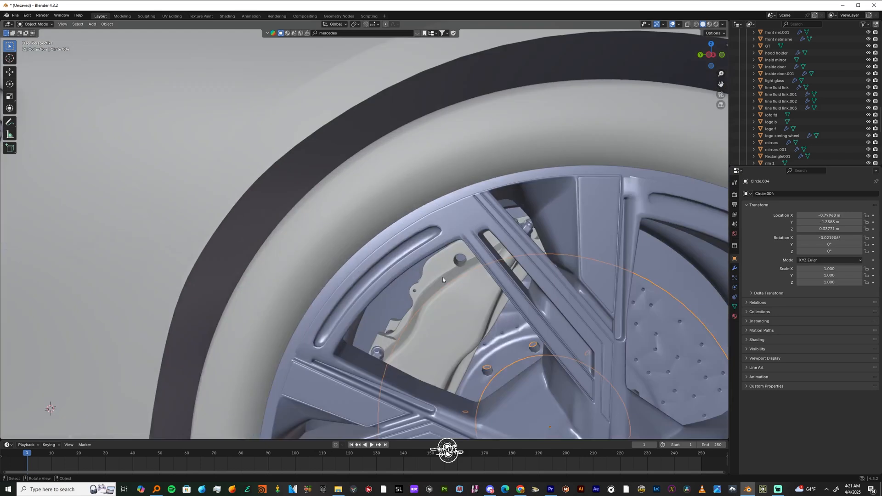
{"action": "scroll", "coordinate": [442, 277], "scroll_direction": "down", "scroll_amount": 9}
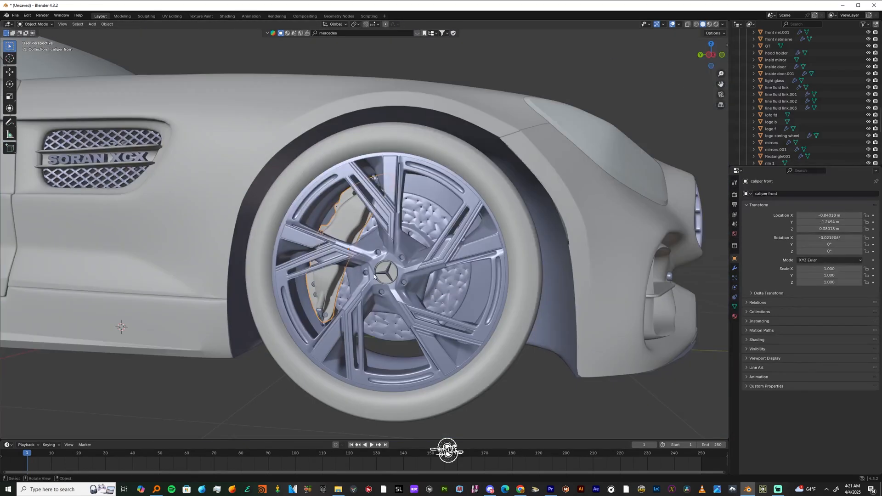
{"action": "left_click", "coordinate": [367, 273]}
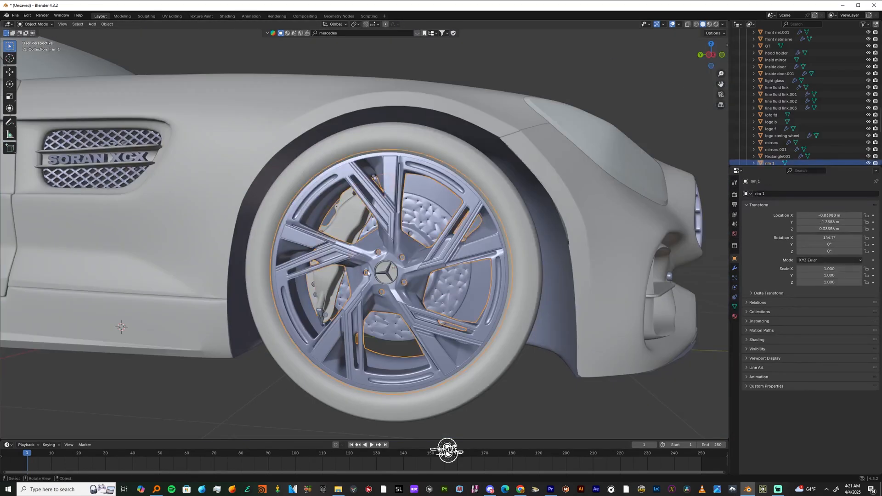
{"action": "scroll", "coordinate": [357, 275], "scroll_direction": "down", "scroll_amount": 8}
{"action": "mouse_move", "coordinate": [321, 266]}
{"action": "middle_mouse_down"}
{"action": "mouse_move", "coordinate": [302, 272]}
{"action": "mouse_move", "coordinate": [331, 301]}
{"action": "mouse_move", "coordinate": [291, 291]}
{"action": "mouse_move", "coordinate": [255, 311]}
{"action": "mouse_move", "coordinate": [307, 313]}
{"action": "mouse_move", "coordinate": [317, 265]}
{"action": "middle_mouse_up"}
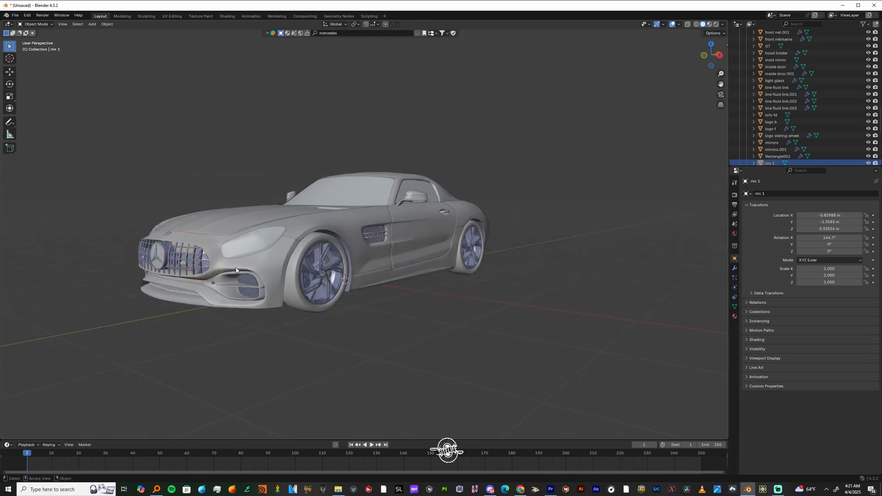
- Try to move the car's hood separately from the rest of the body
{"action": "middle_click_drag", "start_coordinate": [236, 269], "coordinate": [317, 262]}
{"action": "left_click", "coordinate": [349, 260]}
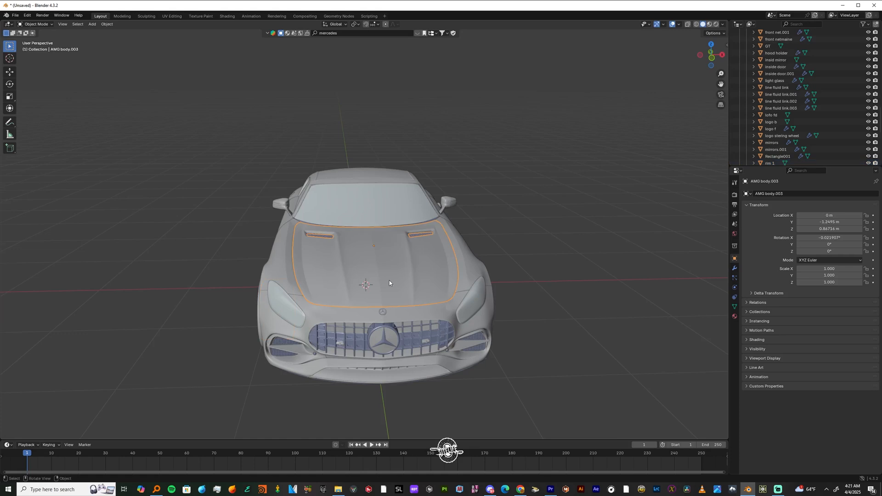
{"action": "key", "text": "g"}
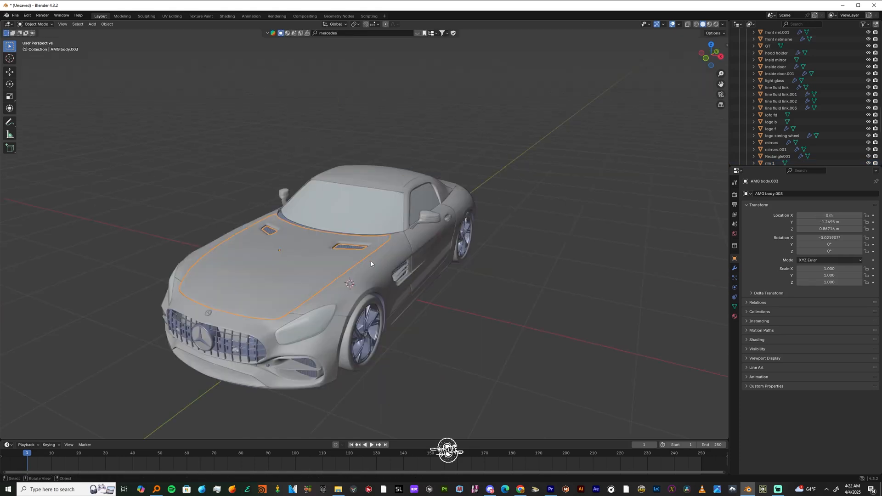
- Examine the separate parts of the car's front-left wheel, including the tire, rim and brake disc
{"action": "middle_click_drag", "start_coordinate": [469, 307], "coordinate": [419, 318]}
{"action": "middle_click_drag", "start_coordinate": [356, 317], "coordinate": [446, 313], "text": "shift"}
{"action": "scroll", "coordinate": [433, 303], "scroll_direction": "up", "scroll_amount": 4}
{"action": "scroll", "coordinate": [349, 177], "scroll_direction": "up", "scroll_amount": 5}
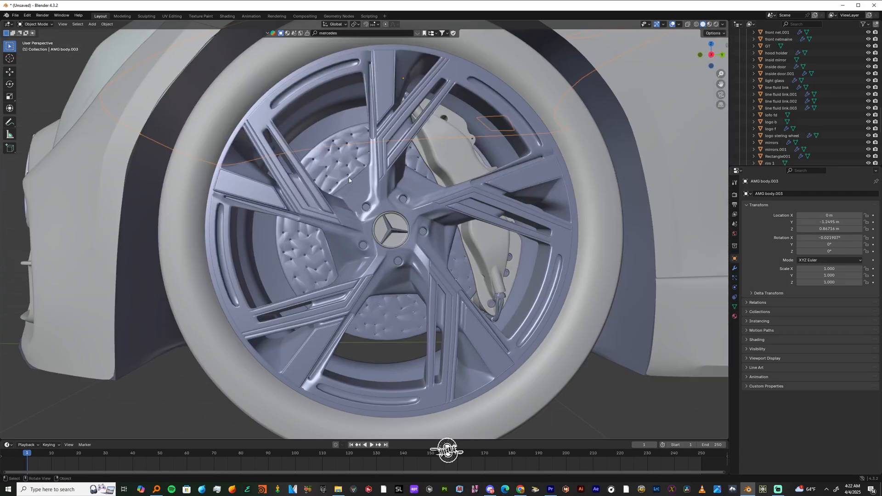
{"action": "left_click", "coordinate": [176, 182]}
{"action": "middle_click_drag", "start_coordinate": [231, 234], "coordinate": [154, 294]}
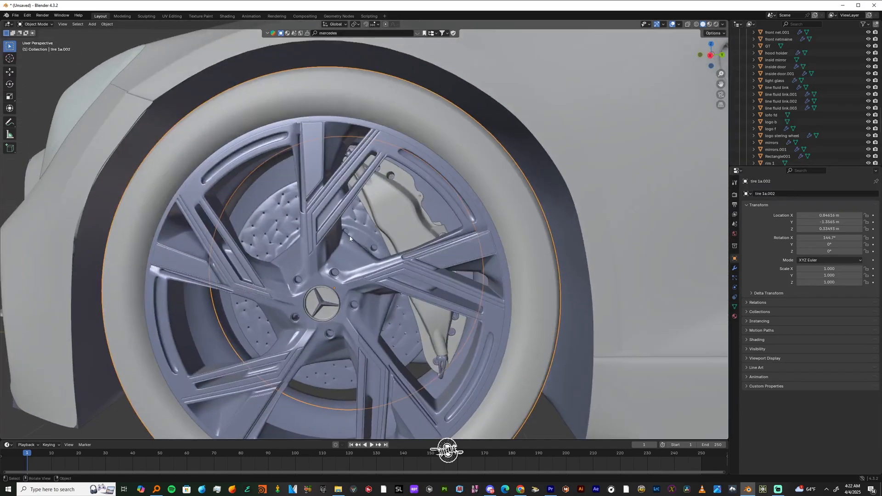
{"action": "left_click", "coordinate": [392, 224], "text": "shift"}
{"action": "left_click", "coordinate": [366, 236], "text": "shift"}
{"action": "middle_click_drag", "start_coordinate": [328, 259], "coordinate": [334, 259]}
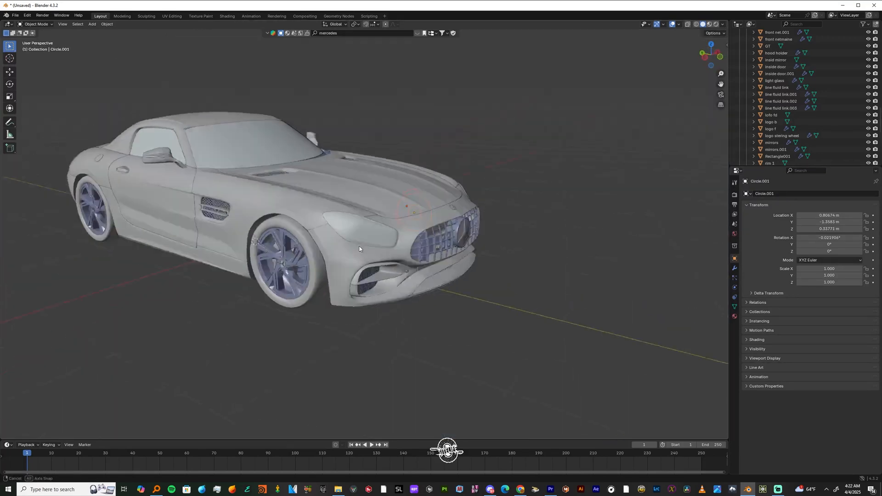
- Examine the rear-left wheel and the rear bumper as separate objects
{"action": "middle_click_drag", "start_coordinate": [412, 250], "coordinate": [354, 249]}
{"action": "scroll", "coordinate": [354, 250], "scroll_direction": "up", "scroll_amount": 3}
{"action": "middle_click_drag", "start_coordinate": [275, 253], "coordinate": [417, 238]}
{"action": "scroll", "coordinate": [324, 297], "scroll_direction": "up", "scroll_amount": 4}
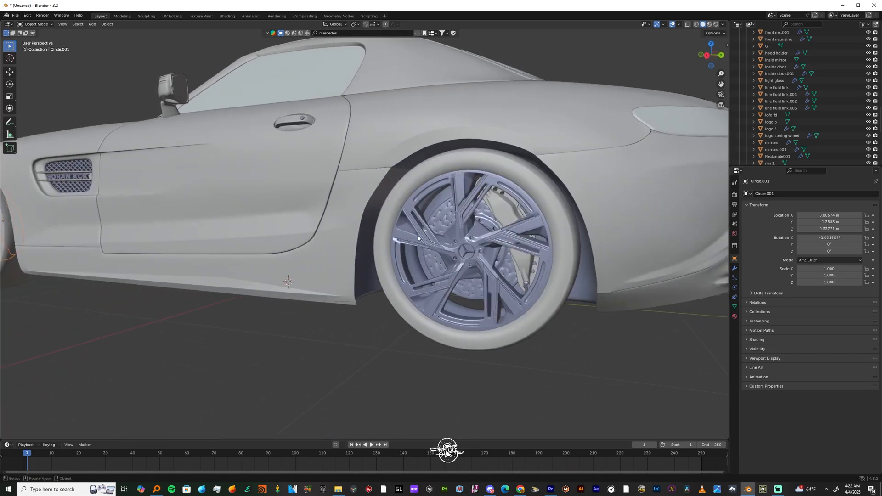
{"action": "left_click", "coordinate": [417, 235]}
{"action": "scroll", "coordinate": [468, 284], "scroll_direction": "down", "scroll_amount": 4}
{"action": "middle_click_drag", "start_coordinate": [467, 284], "coordinate": [460, 283]}
{"action": "left_click", "coordinate": [462, 194]}
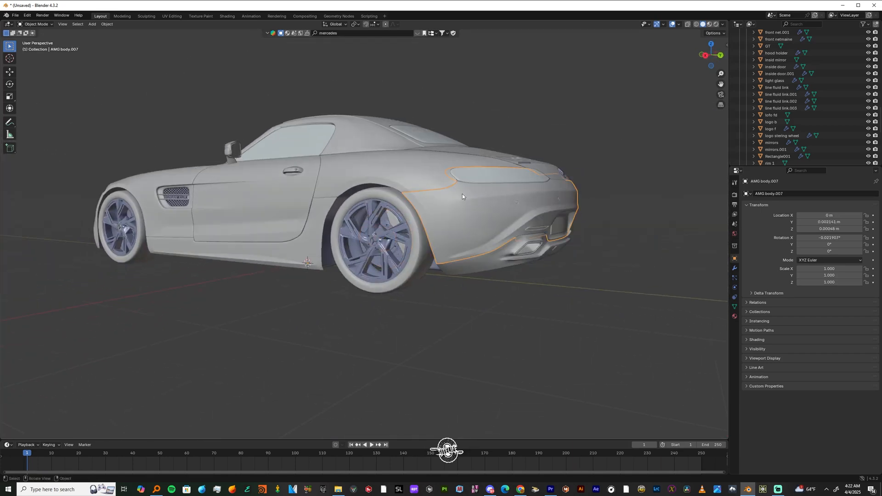
- From the top orthographic view, hide the parts crossing the car's middle, including the mirrors, doors and windshield
{"action": "middle_click_drag", "start_coordinate": [462, 194], "coordinate": [519, 324]}
{"action": "scroll", "coordinate": [528, 266], "scroll_direction": "down", "scroll_amount": 3}
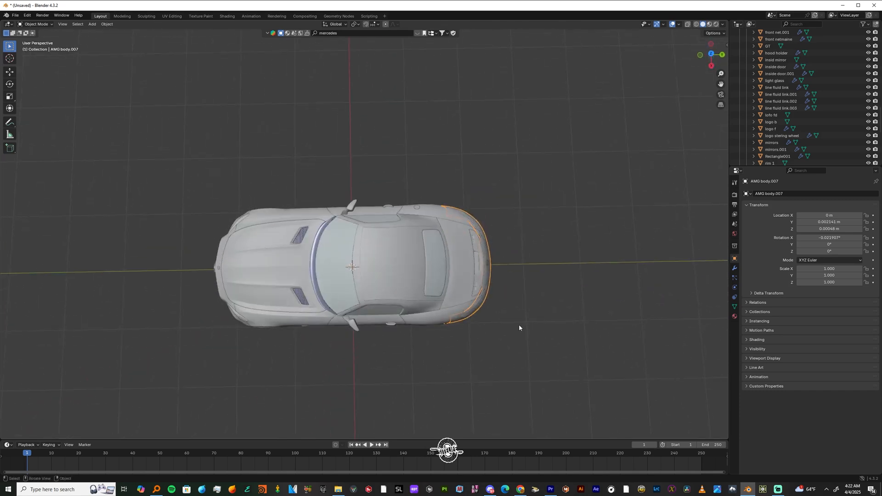
{"action": "key", "text": "KP_7"}
{"action": "key", "text": "ctrl+KP_1"}
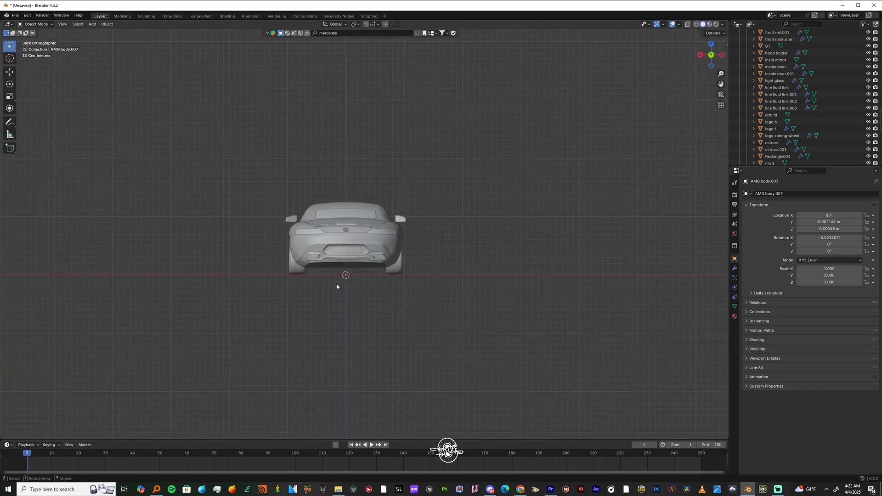
{"action": "middle_click_drag", "start_coordinate": [336, 285], "coordinate": [392, 295]}
{"action": "left_click", "coordinate": [702, 54]}
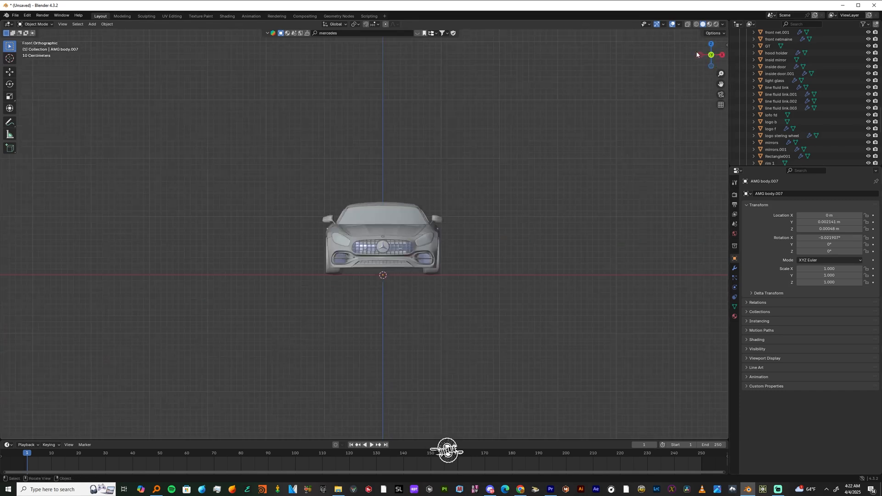
{"action": "left_click", "coordinate": [699, 55]}
{"action": "left_click", "coordinate": [721, 55]}
{"action": "left_click", "coordinate": [712, 45]}
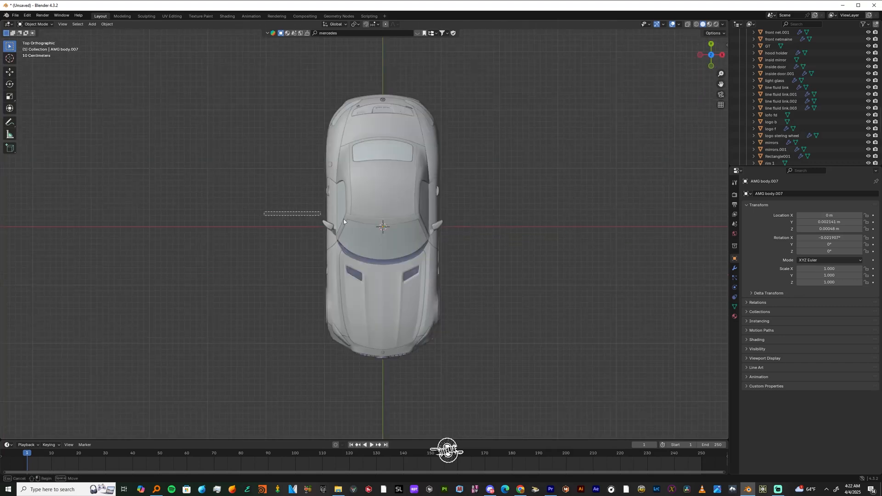
{"action": "left_click_drag", "start_coordinate": [344, 219], "coordinate": [596, 237]}
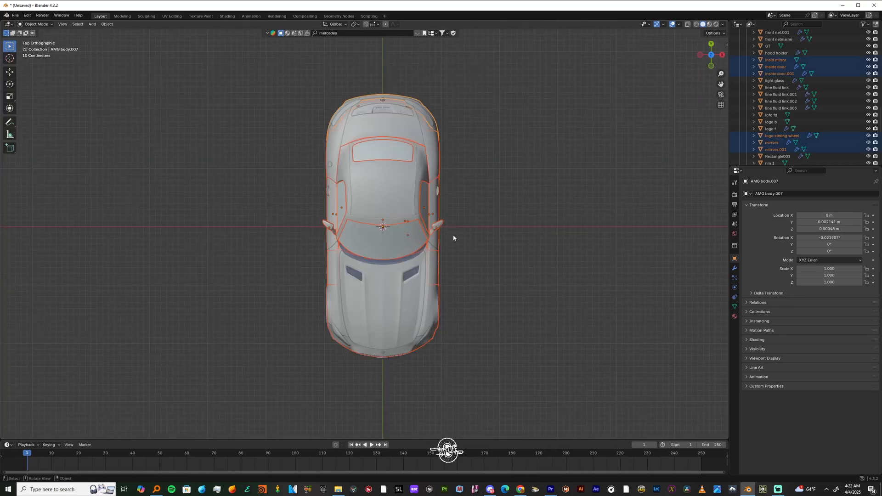
{"action": "key", "text": "h"}
- Hide the remaining parts along the car's centerline and the rear body panel over the rear wheels
{"action": "left_click_drag", "start_coordinate": [373, 62], "coordinate": [391, 398]}
{"action": "key", "text": "h"}
{"action": "left_click", "coordinate": [333, 172]}
{"action": "key", "text": "h"}
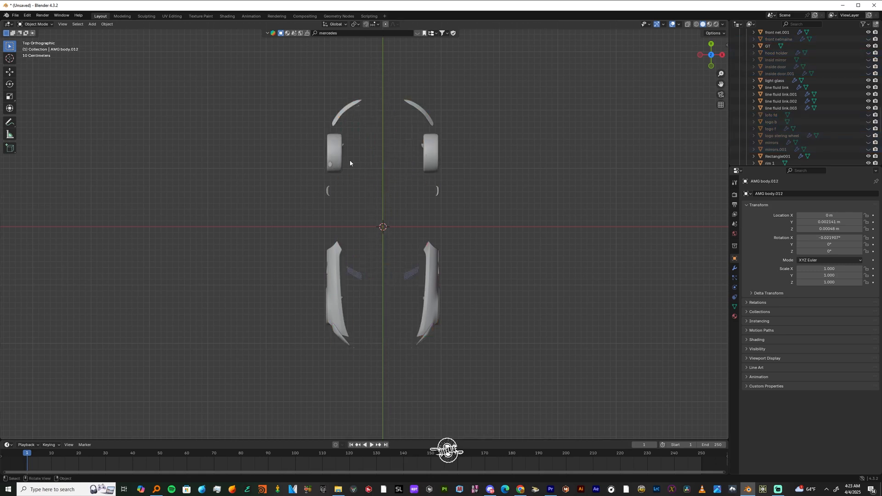
- Hide the taillights and the small side pieces just ahead of the rear wheels
{"action": "left_click_drag", "start_coordinate": [329, 88], "coordinate": [458, 122]}
{"action": "key", "text": "h"}
{"action": "left_click_drag", "start_coordinate": [468, 182], "coordinate": [317, 209]}
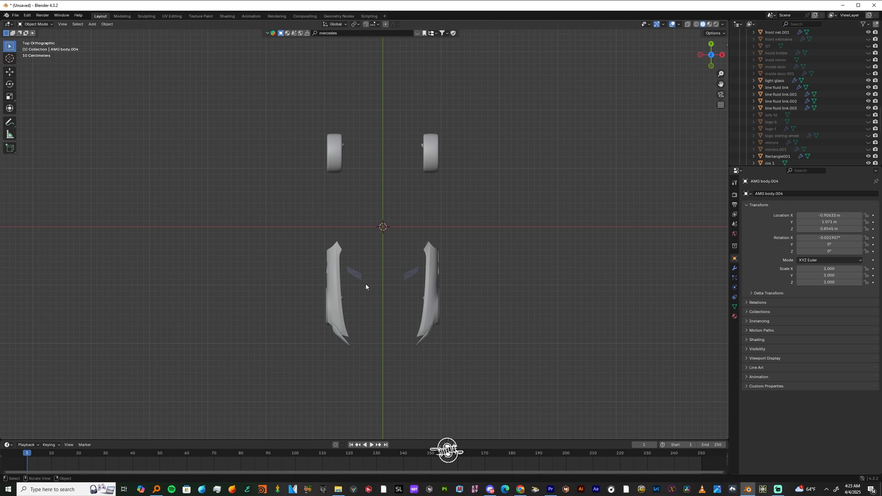
- Hide the hood vents and the front fenders with their headlights on both sides, leaving the wheels in top view
{"action": "mouse_move", "coordinate": [393, 281]}
{"action": "left_mouse_down"}
{"action": "mouse_move", "coordinate": [341, 257]}
{"action": "mouse_move", "coordinate": [317, 264]}
{"action": "left_mouse_up"}
{"action": "key", "text": "h"}
{"action": "key", "text": "h"}
{"action": "left_click_drag", "start_coordinate": [436, 256], "coordinate": [427, 370]}
{"action": "key", "text": "h"}
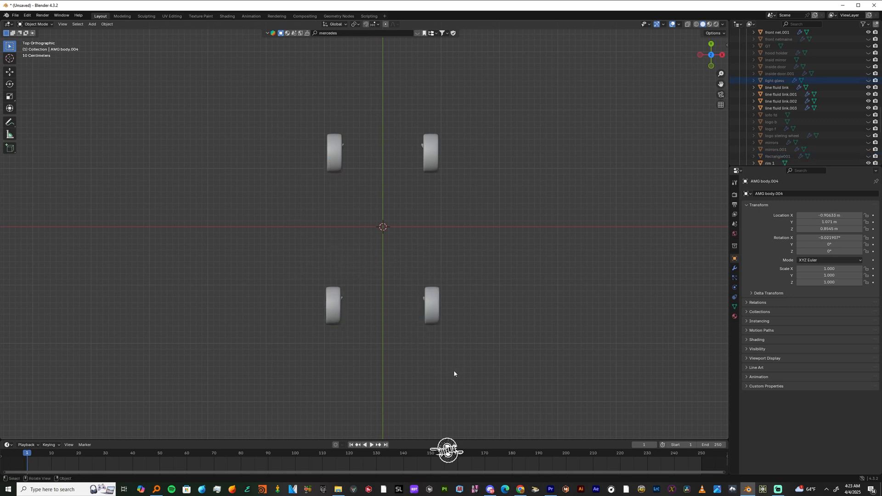
- Hide the two mirrored front net objects remaining near the front wheels
{"action": "middle_click_drag", "start_coordinate": [424, 345], "coordinate": [296, 361]}
{"action": "left_click_drag", "start_coordinate": [243, 305], "coordinate": [265, 330]}
{"action": "left_click", "coordinate": [255, 323]}
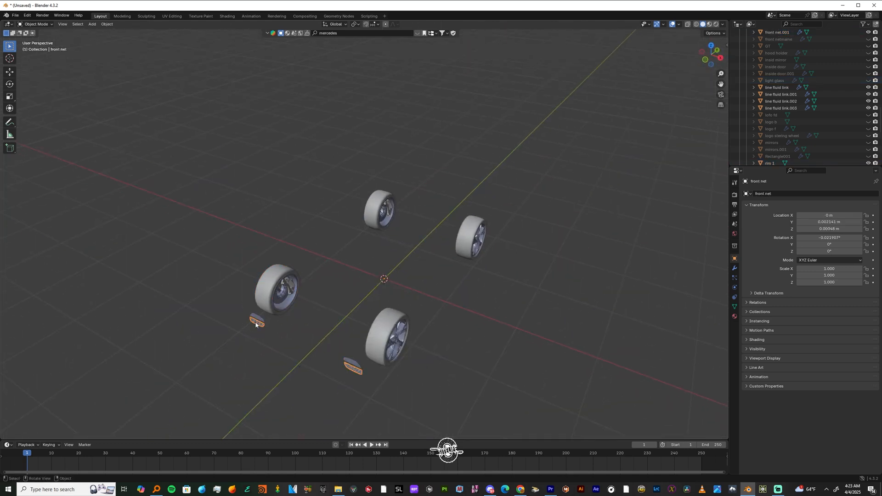
{"action": "left_click", "coordinate": [258, 324]}
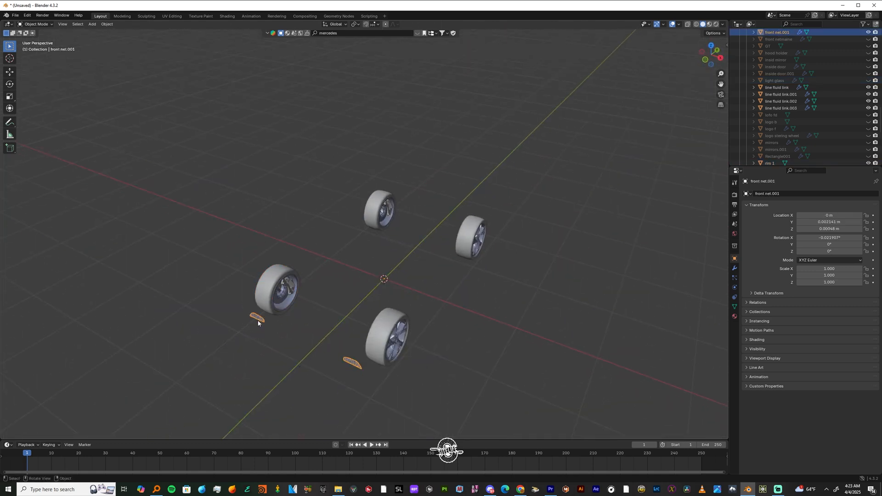
{"action": "scroll", "coordinate": [408, 344], "scroll_direction": "up", "scroll_amount": 3}
{"action": "middle_click_drag", "start_coordinate": [410, 335], "coordinate": [376, 301]}
{"action": "scroll", "coordinate": [339, 294], "scroll_direction": "up", "scroll_amount": 3}
{"action": "left_click", "coordinate": [179, 298]}
{"action": "left_click", "coordinate": [376, 301]}
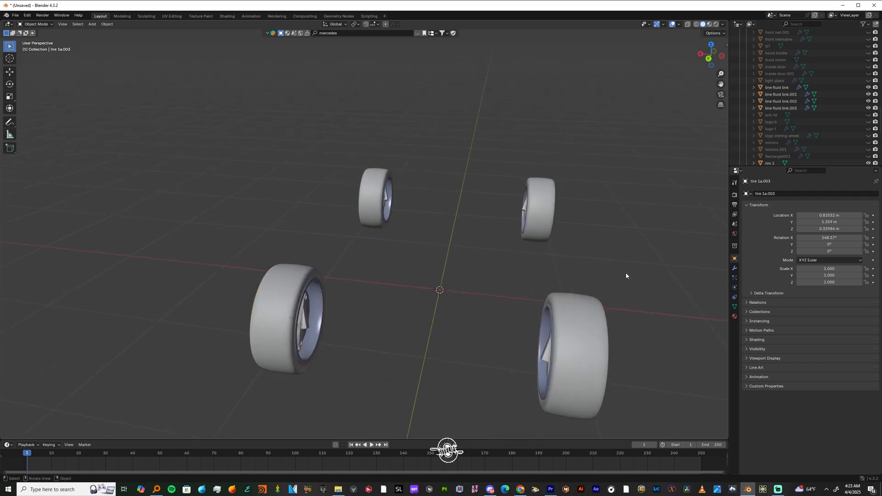
- Undo the hiding of front net.001 and inspect its Mirror modifier
{"action": "key", "text": "ctrl+z"}
{"action": "key", "text": "ctrl+z"}
{"action": "key", "text": "ctrl+z"}
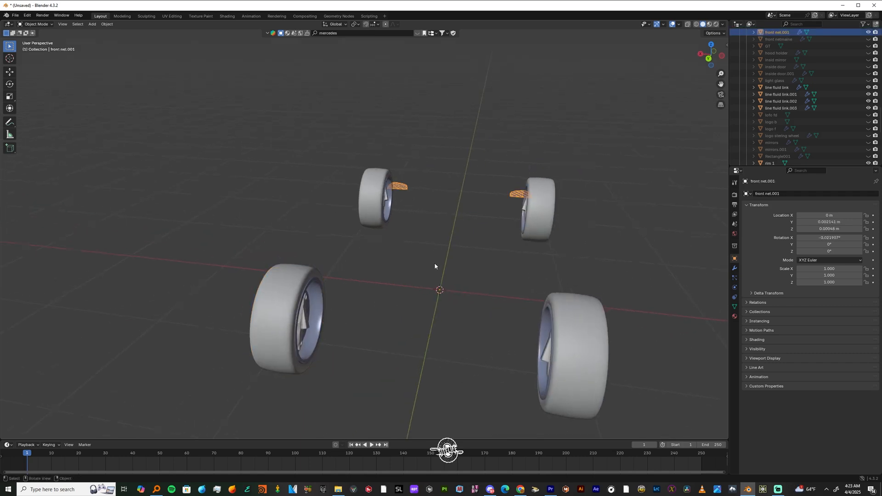
{"action": "middle_click_drag", "start_coordinate": [434, 266], "coordinate": [596, 258]}
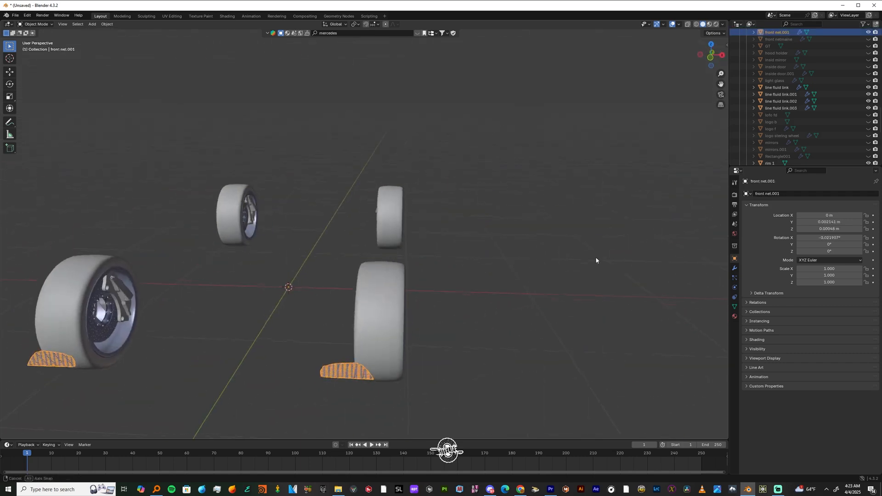
{"action": "left_click", "coordinate": [734, 269]}
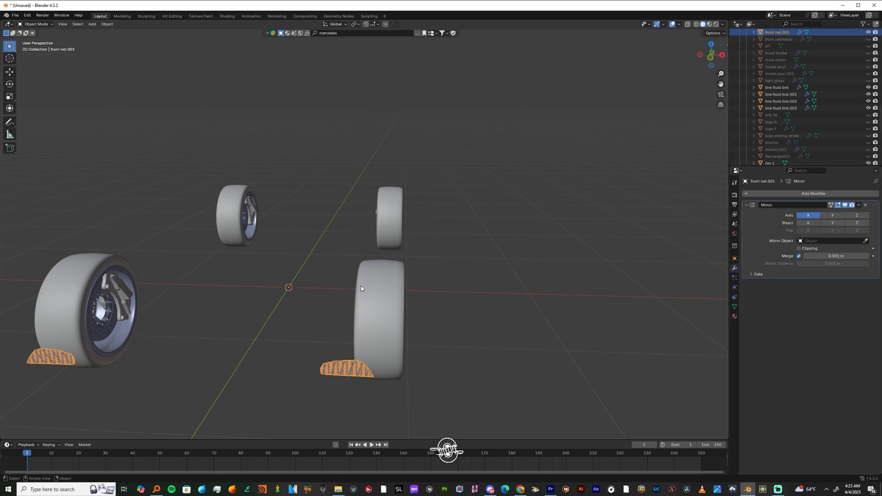
{"action": "middle_click_drag", "start_coordinate": [361, 289], "coordinate": [288, 326]}
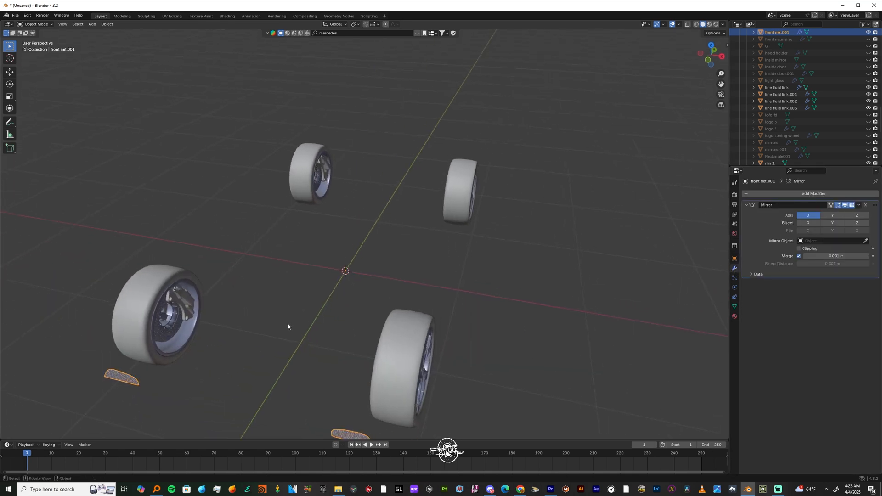
- Hide the mirrored front net.001 object in front of the wheels
{"action": "left_click", "coordinate": [530, 318]}
{"action": "scroll", "coordinate": [512, 339], "scroll_direction": "down", "scroll_amount": 2}
{"action": "left_click", "coordinate": [355, 350]}
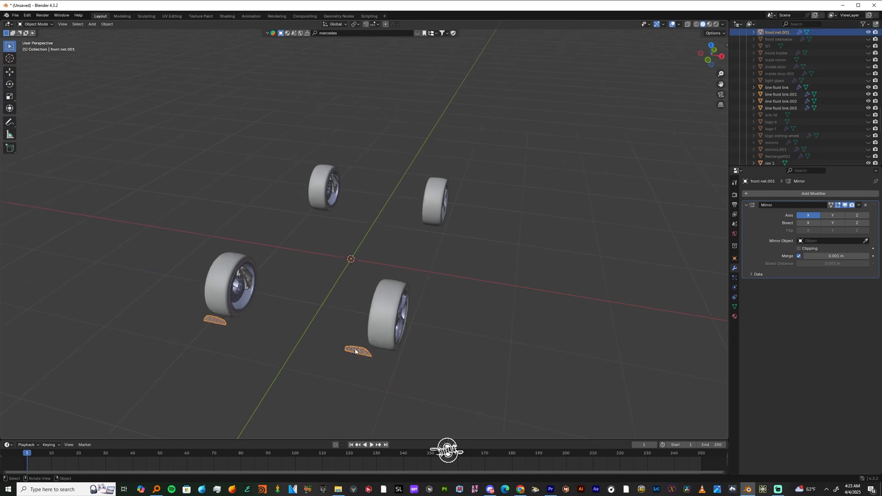
{"action": "key", "text": "h"}
{"action": "scroll", "coordinate": [424, 330], "scroll_direction": "down", "scroll_amount": 2}
- Rename the front-left tire object to tire_fl in the enlarged outliner
{"action": "middle_click_drag", "start_coordinate": [436, 338], "coordinate": [487, 304]}
{"action": "scroll", "coordinate": [437, 315], "scroll_direction": "up", "scroll_amount": 3}
{"action": "left_click", "coordinate": [369, 274]}
{"action": "key", "text": "KP_Decimal"}
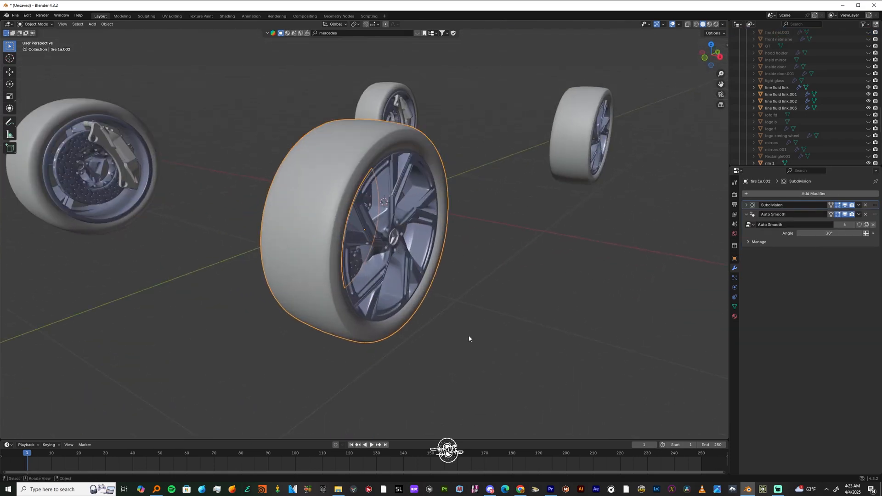
{"action": "middle_click_drag", "start_coordinate": [466, 338], "coordinate": [445, 295]}
{"action": "scroll", "coordinate": [453, 320], "scroll_direction": "down", "scroll_amount": 2}
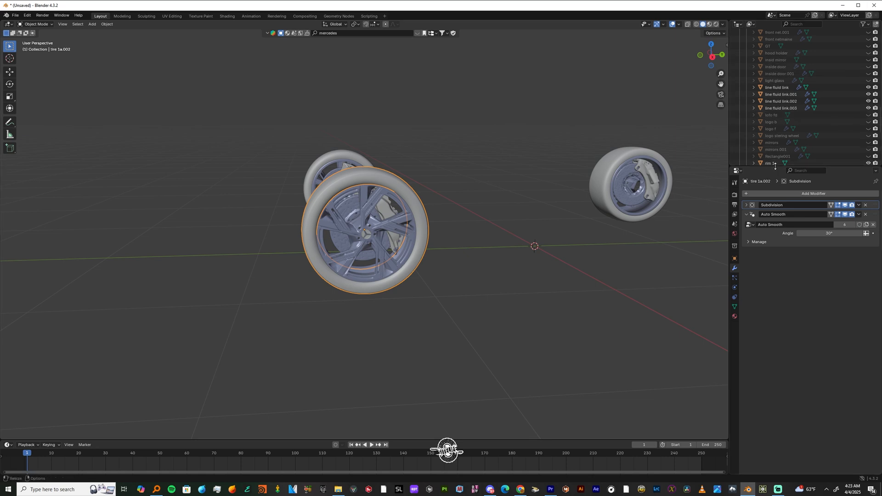
{"action": "left_click_drag", "start_coordinate": [771, 166], "coordinate": [784, 236]}
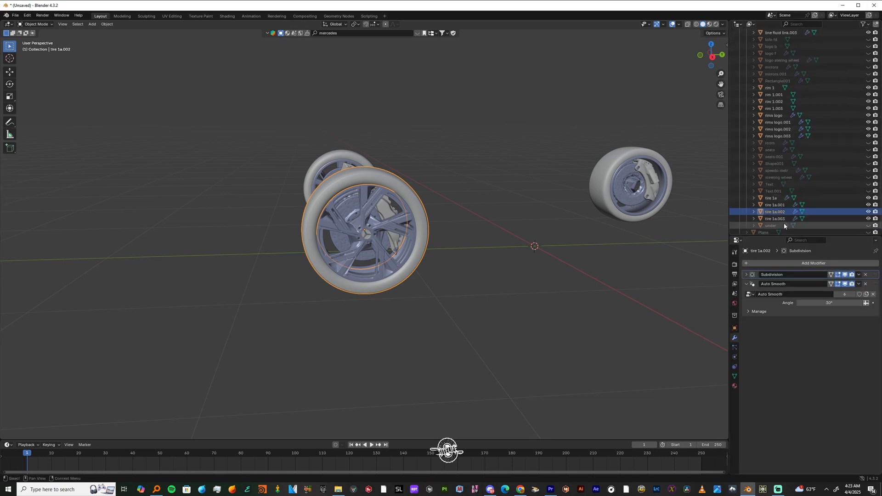
{"action": "double_click", "coordinate": [782, 214]}
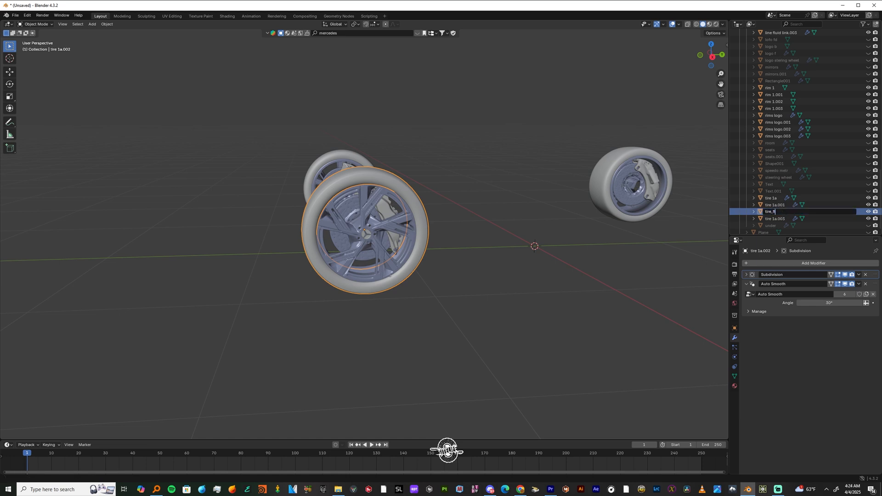
{"action": "key", "text": "Return"}
- Try moving the rim out of the front-left tire and undo the move
{"action": "key", "text": "KP_Decimal"}
{"action": "left_click", "coordinate": [324, 209]}
{"action": "middle_click_drag", "start_coordinate": [324, 208], "coordinate": [368, 222]}
{"action": "scroll", "coordinate": [354, 226], "scroll_direction": "down", "scroll_amount": 8}
{"action": "key", "text": "g"}
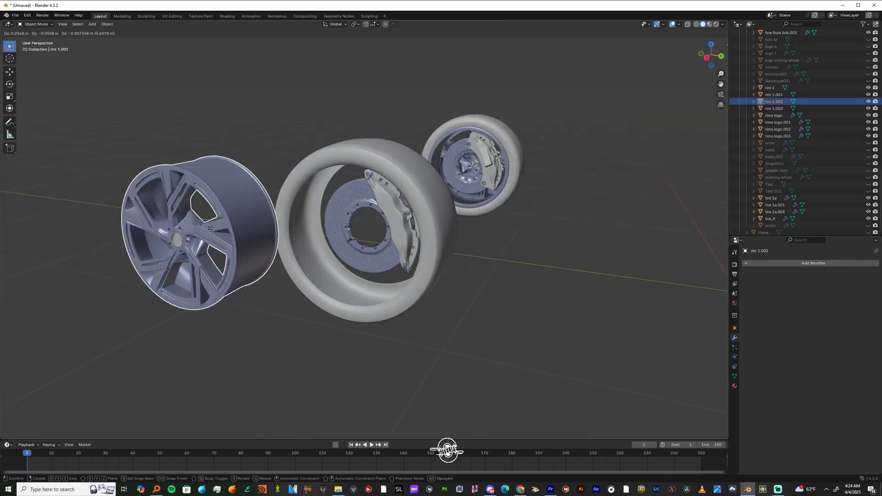
{"action": "left_click", "coordinate": [158, 230]}
{"action": "middle_click_drag", "start_coordinate": [294, 235], "coordinate": [332, 244]}
{"action": "scroll", "coordinate": [337, 239], "scroll_direction": "up", "scroll_amount": 4}
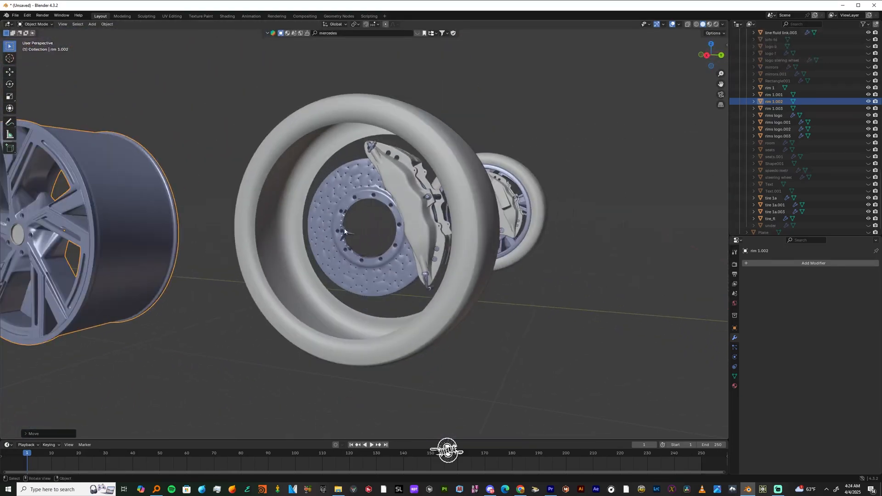
{"action": "key", "text": "ctrl+z"}
- Join the front-left rim with its Mercedes center logo, keeping rims logo.002 as the active object
{"action": "scroll", "coordinate": [332, 239], "scroll_direction": "up", "scroll_amount": 5}
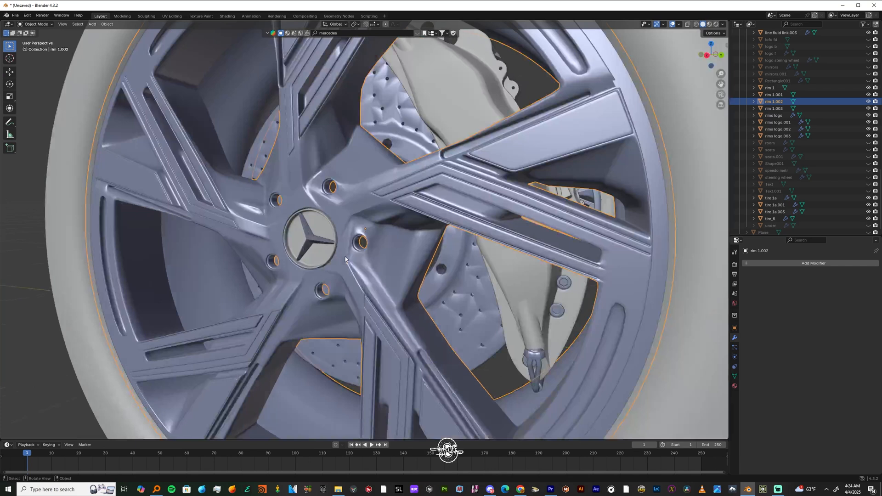
{"action": "middle_click_drag", "start_coordinate": [332, 239], "coordinate": [401, 243]}
{"action": "left_click", "coordinate": [353, 235]}
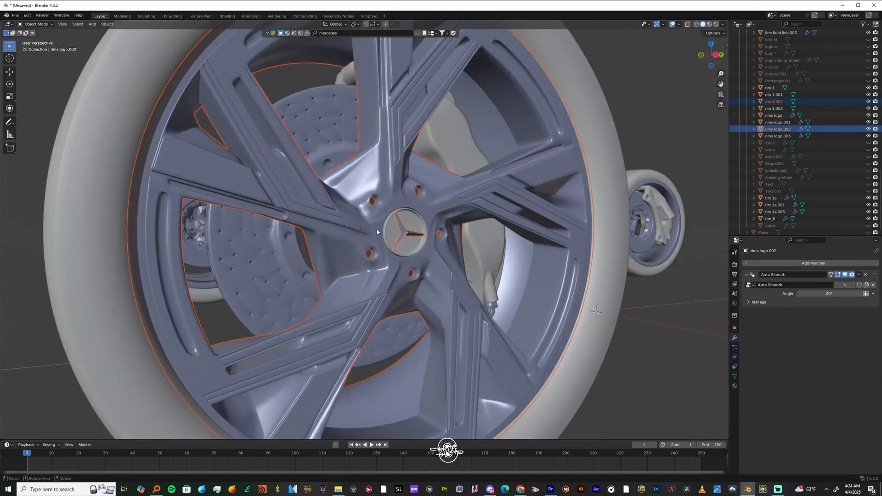
{"action": "key", "text": "ctrl+j"}
- Join the front-left brake caliper into the brake disc object
{"action": "scroll", "coordinate": [377, 230], "scroll_direction": "down", "scroll_amount": 3}
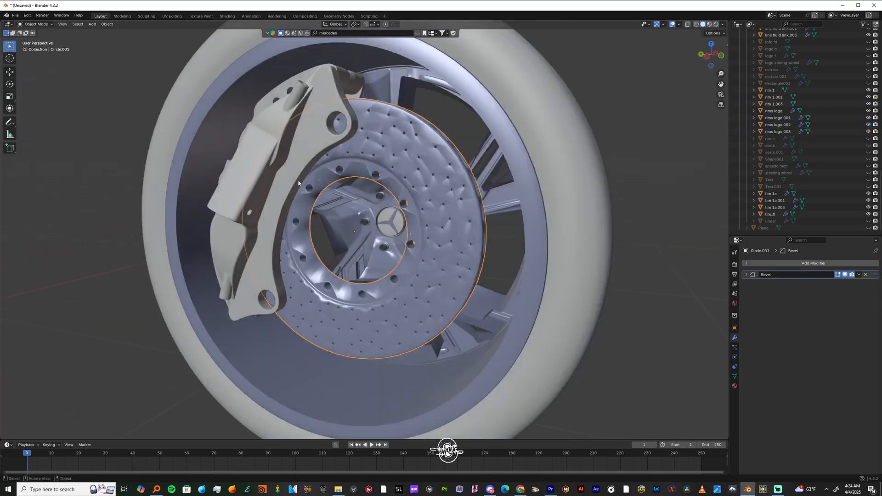
{"action": "left_click", "coordinate": [283, 177]}
{"action": "left_click", "coordinate": [421, 165], "text": "shift"}
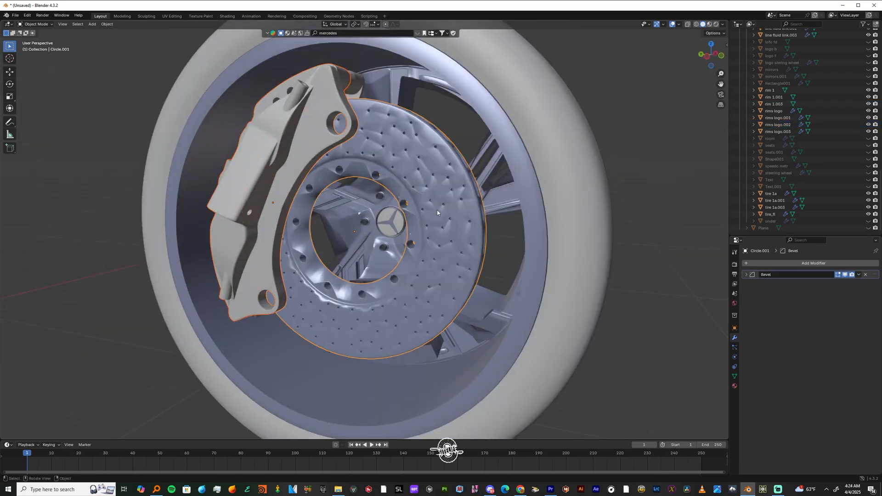
{"action": "key", "text": "ctrl+j"}
{"action": "scroll", "coordinate": [571, 153], "scroll_direction": "down", "scroll_amount": 4}
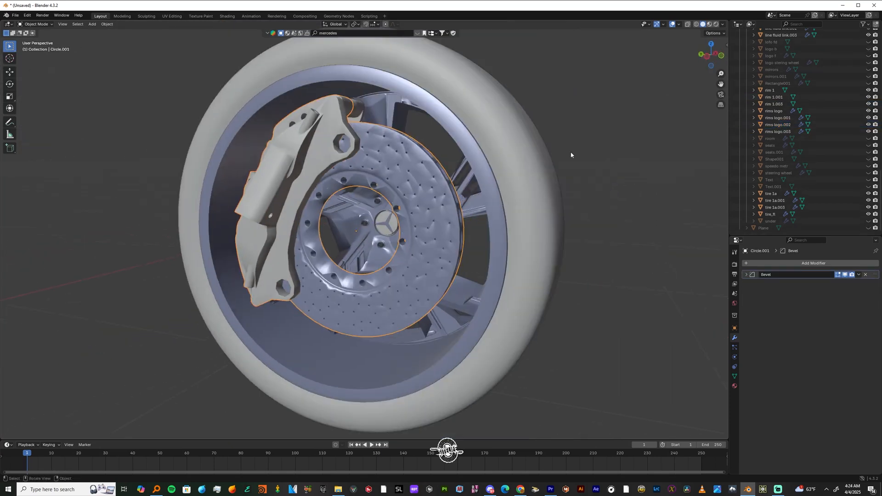
- Rename the joined front-left rim object to rim_fl
{"action": "middle_click_drag", "start_coordinate": [517, 254], "coordinate": [363, 213]}
{"action": "scroll", "coordinate": [358, 245], "scroll_direction": "up", "scroll_amount": 3}
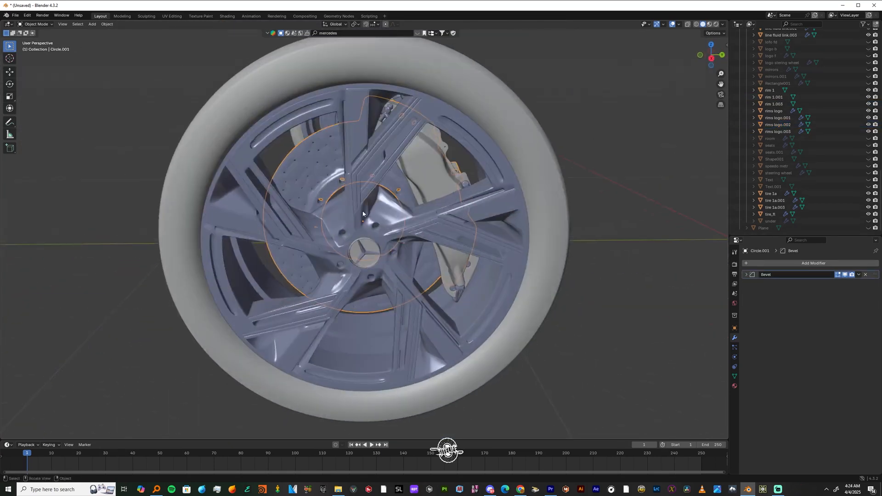
{"action": "left_click", "coordinate": [348, 159]}
{"action": "double_click", "coordinate": [778, 123]}
{"action": "type", "text": "rim"}
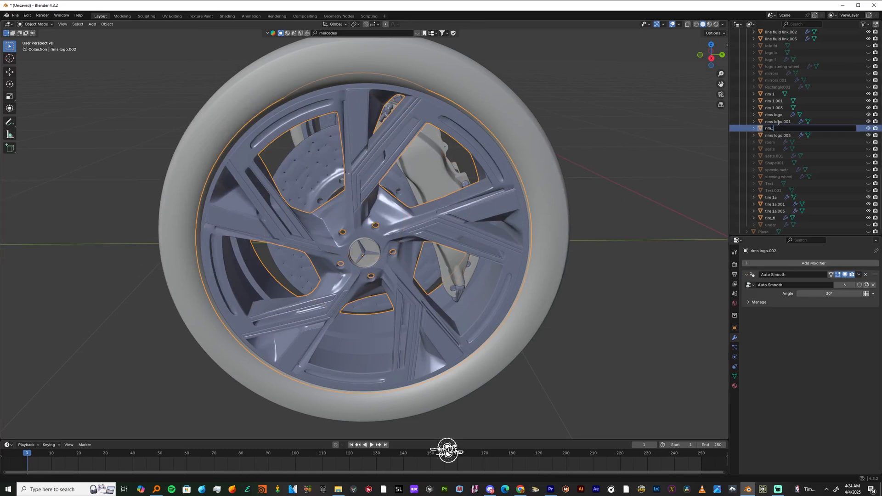
{"action": "type", "text": "_fl"}
{"action": "key", "text": "Return"}
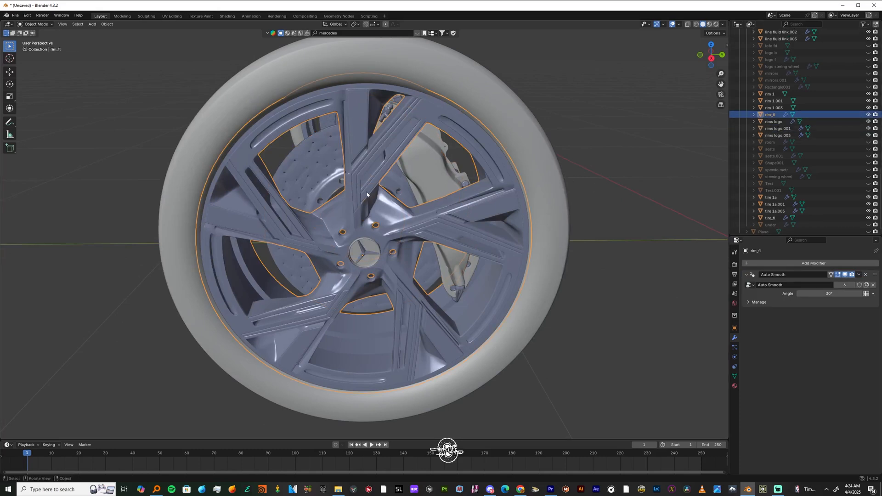
- Rename the joined front-left brake disc and caliper object to brake_fl
{"action": "left_click", "coordinate": [329, 153]}
{"action": "key", "text": "KP_Decimal"}
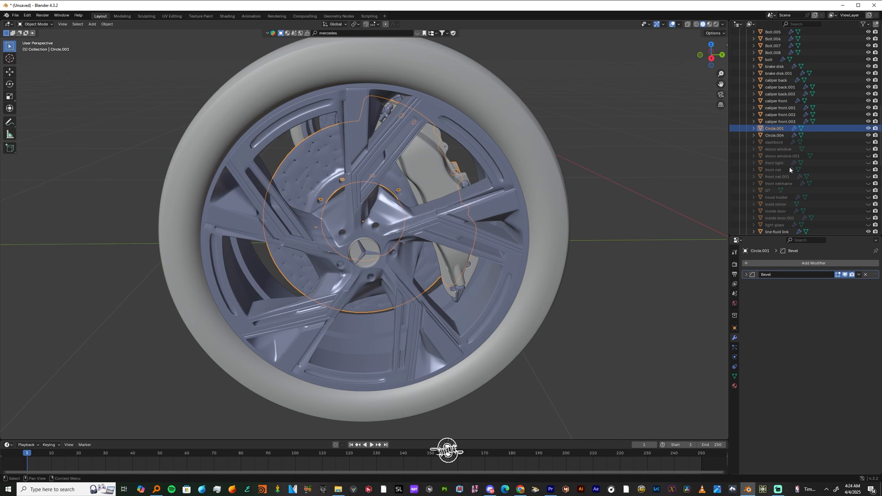
{"action": "double_click", "coordinate": [781, 129]}
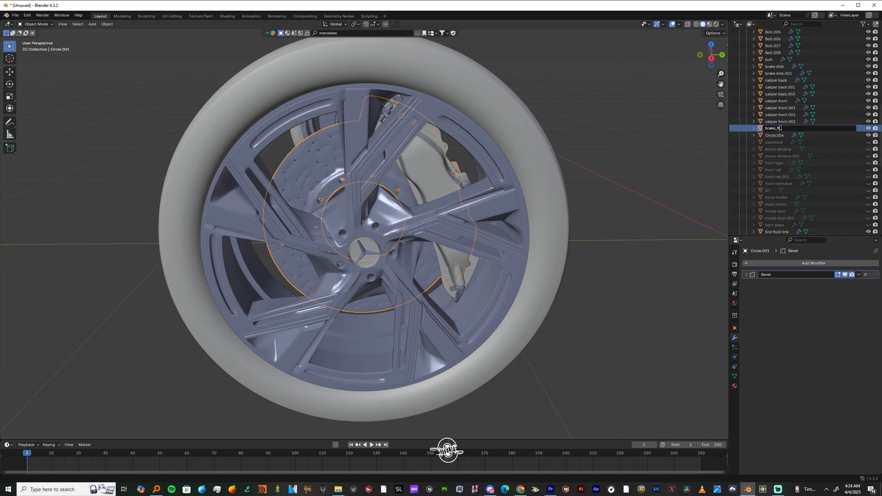
{"action": "type", "text": "brake_fl"}
{"action": "key", "text": "Return"}
- Rename the rear-left tire object, tire 1a.003, to tire_rl
{"action": "scroll", "coordinate": [594, 191], "scroll_direction": "down", "scroll_amount": 4}
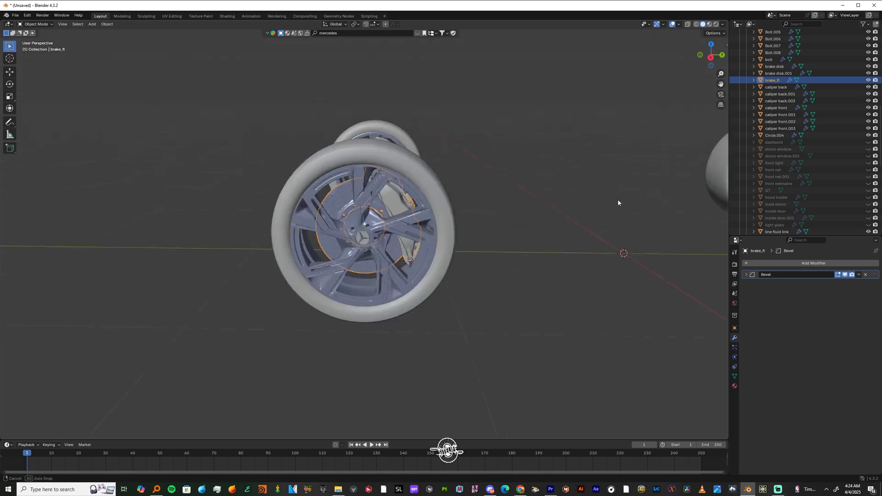
{"action": "middle_click_drag", "start_coordinate": [617, 199], "coordinate": [522, 229]}
{"action": "scroll", "coordinate": [468, 220], "scroll_direction": "up", "scroll_amount": 3}
{"action": "scroll", "coordinate": [463, 230], "scroll_direction": "up", "scroll_amount": 2}
{"action": "scroll", "coordinate": [463, 230], "scroll_direction": "down", "scroll_amount": 6}
{"action": "left_click", "coordinate": [420, 232]}
{"action": "scroll", "coordinate": [421, 231], "scroll_direction": "down", "scroll_amount": 3}
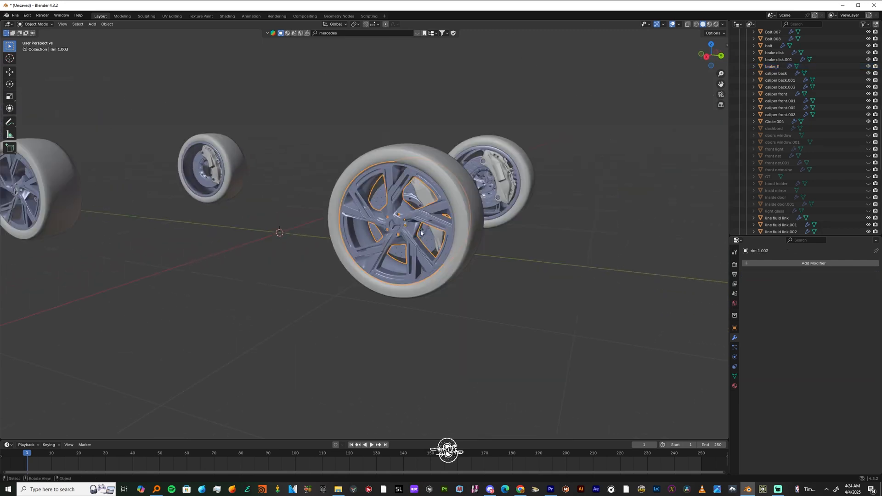
{"action": "scroll", "coordinate": [457, 230], "scroll_direction": "up", "scroll_amount": 2}
{"action": "middle_click_drag", "start_coordinate": [519, 247], "coordinate": [492, 279]}
{"action": "left_click", "coordinate": [420, 155]}
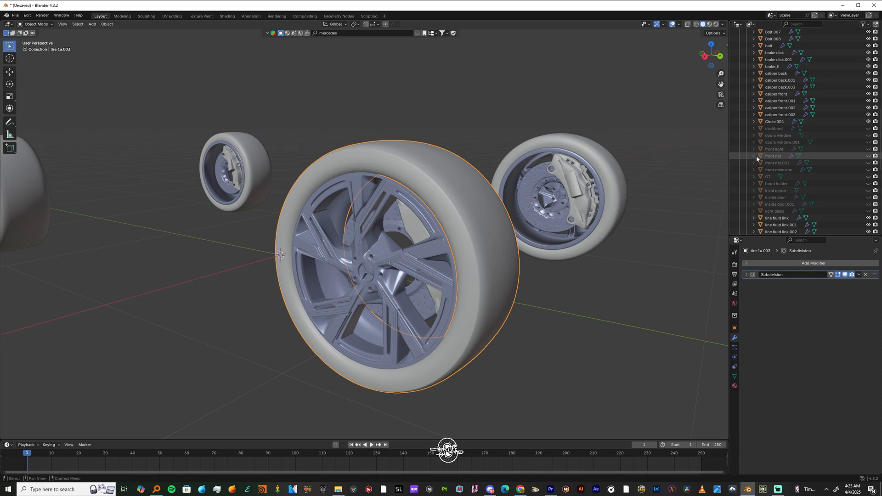
{"action": "key", "text": "KP_Decimal"}
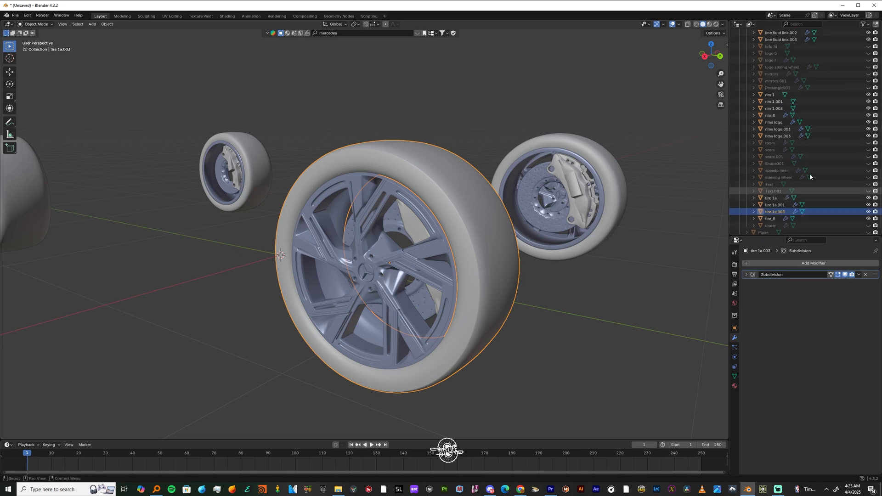
{"action": "double_click", "coordinate": [781, 212]}
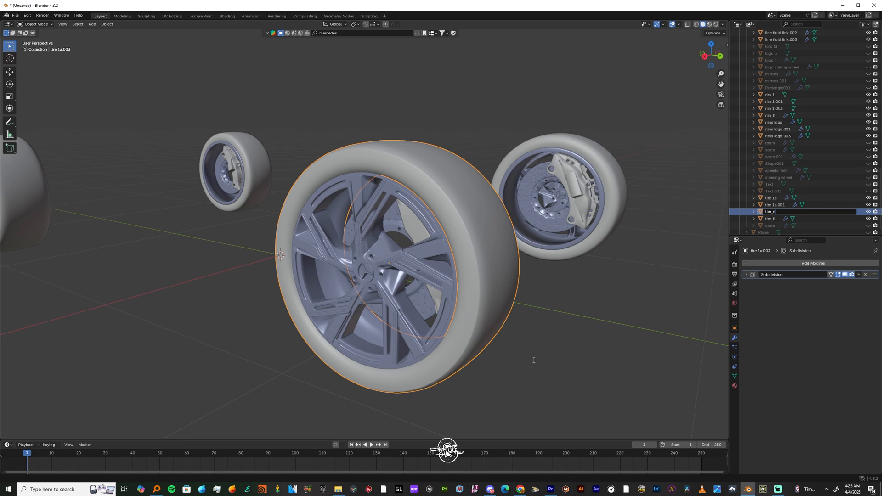
{"action": "key", "text": "Return"}
- Join the rear-left rim with its Mercedes center logo, keeping rim 1.003 as the active object
{"action": "middle_click_drag", "start_coordinate": [541, 351], "coordinate": [566, 346]}
{"action": "left_click", "coordinate": [442, 246]}
{"action": "middle_click_drag", "start_coordinate": [442, 246], "coordinate": [399, 276]}
{"action": "left_click", "coordinate": [393, 284]}
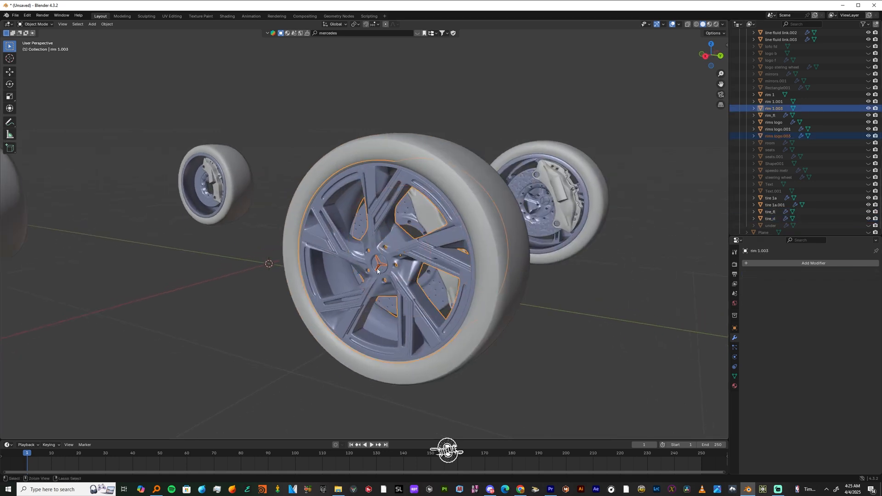
{"action": "key", "text": "ctrl+j"}
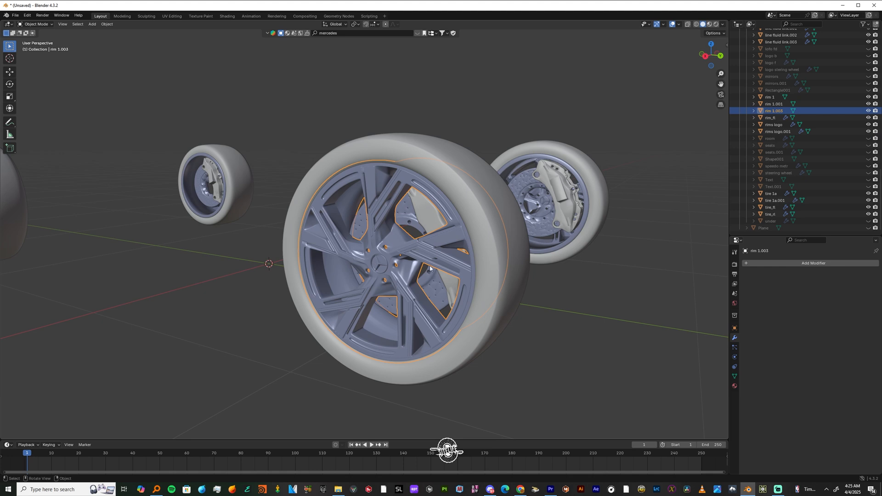
- Rename the joined rear-left rim object to rim_rl
{"action": "middle_click_drag", "start_coordinate": [430, 269], "coordinate": [452, 266]}
{"action": "double_click", "coordinate": [774, 111]}
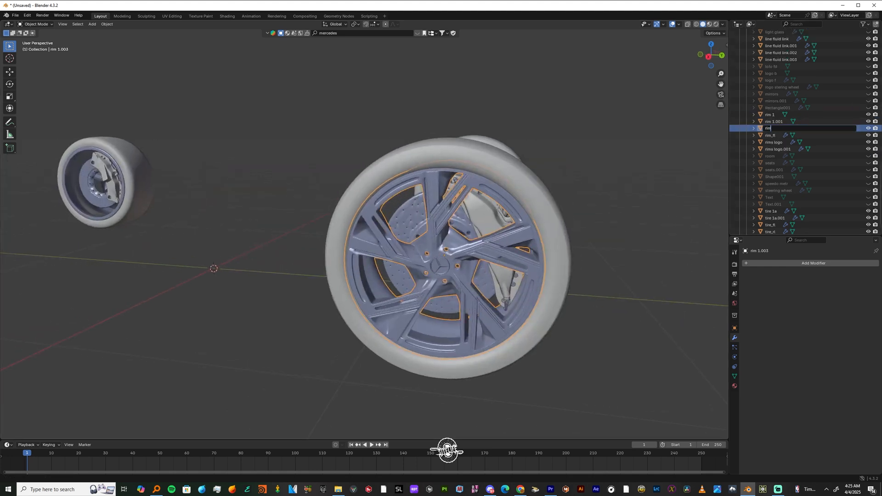
{"action": "type", "text": "rim_rl"}
{"action": "key", "text": "Return"}
- Join the rear-left brake disc and caliper, and rename the joined object to brake_rl
{"action": "left_click", "coordinate": [488, 234]}
{"action": "left_click", "coordinate": [485, 223], "text": "shift"}
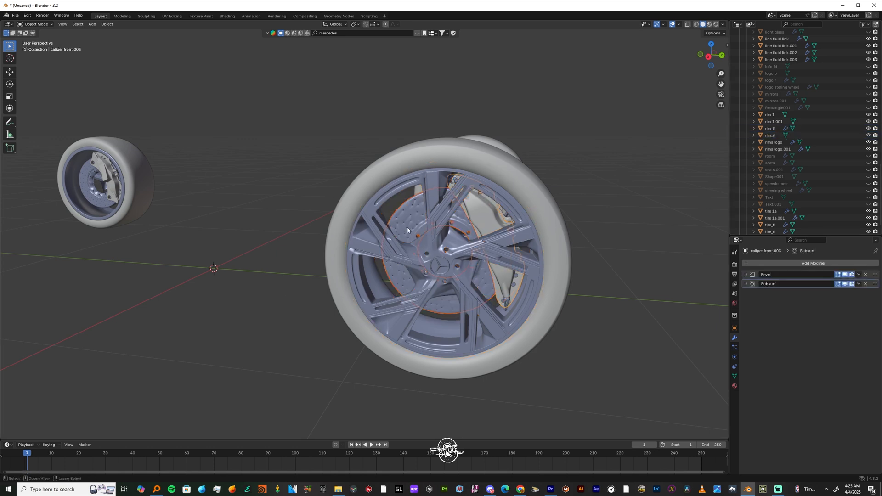
{"action": "key", "text": "KP_Decimal"}
{"action": "double_click", "coordinate": [786, 128]}
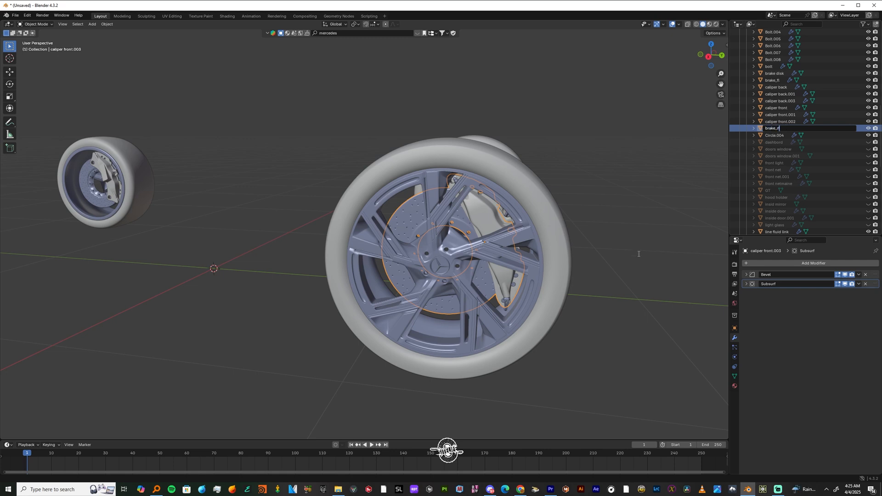
{"action": "type", "text": "brake_rl"}
{"action": "key", "text": "Return"}
- Rename the rear-right tire object, tire 1a.001, to tire_rr
{"action": "middle_click_drag", "start_coordinate": [639, 254], "coordinate": [407, 250]}
{"action": "scroll", "coordinate": [370, 234], "scroll_direction": "down", "scroll_amount": 1}
{"action": "scroll", "coordinate": [368, 282], "scroll_direction": "up", "scroll_amount": 2}
{"action": "middle_click_drag", "start_coordinate": [368, 282], "coordinate": [333, 288]}
{"action": "left_click", "coordinate": [347, 298]}
{"action": "scroll", "coordinate": [321, 199], "scroll_direction": "down", "scroll_amount": 4}
{"action": "left_click", "coordinate": [320, 199]}
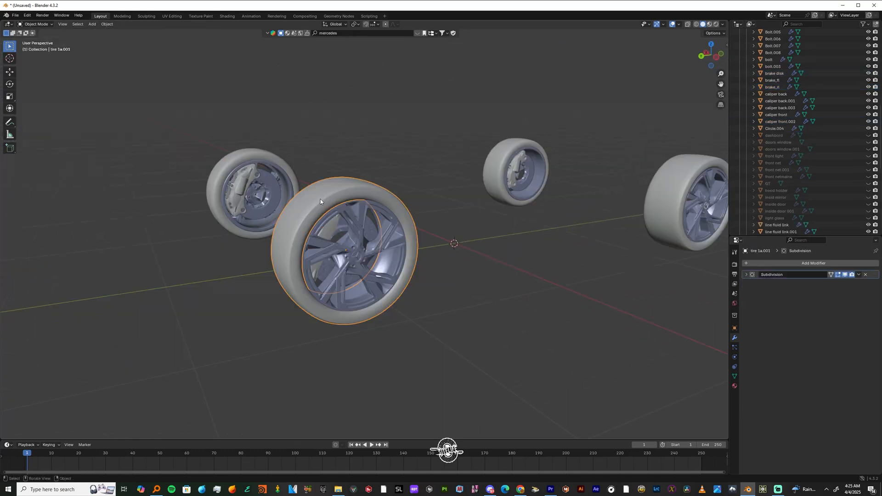
{"action": "middle_click_drag", "start_coordinate": [321, 199], "coordinate": [193, 202]}
{"action": "left_click", "coordinate": [533, 199]}
{"action": "scroll", "coordinate": [776, 197], "scroll_direction": "down", "scroll_amount": 9}
{"action": "double_click", "coordinate": [776, 198]}
{"action": "type", "text": "tire"}
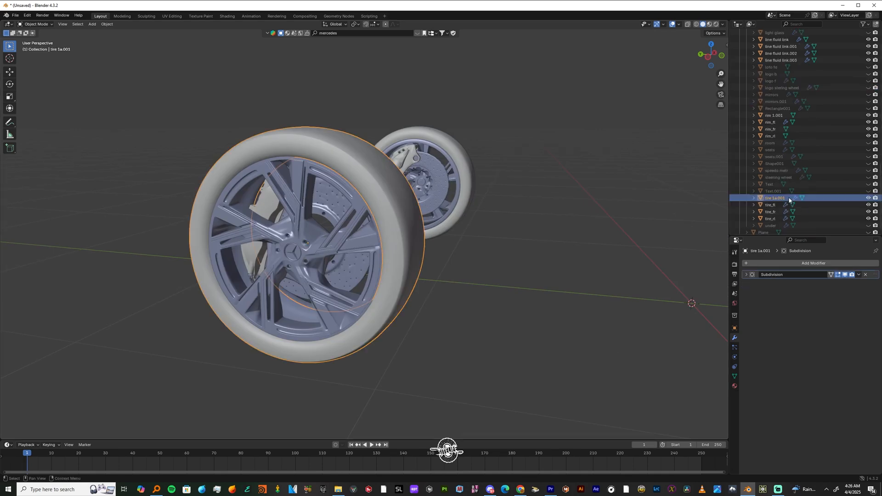
{"action": "scroll", "coordinate": [340, 243], "scroll_direction": "up", "scroll_amount": 6}
{"action": "left_click", "coordinate": [318, 233]}
{"action": "scroll", "coordinate": [318, 233], "scroll_direction": "down", "scroll_amount": 6}
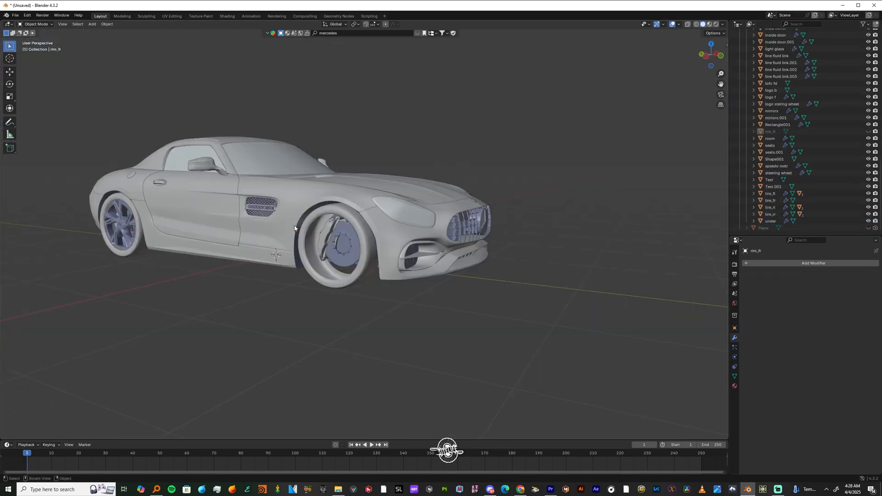
- Unhide rim_fr and join the loose caliper bolts with the front-right brake
{"action": "left_click", "coordinate": [868, 132]}
{"action": "scroll", "coordinate": [345, 240], "scroll_direction": "up", "scroll_amount": 6}
{"action": "left_click", "coordinate": [354, 264], "text": "shift"}
{"action": "middle_click_drag", "start_coordinate": [354, 264], "coordinate": [362, 277]}
{"action": "scroll", "coordinate": [362, 277], "scroll_direction": "down", "scroll_amount": 5}
{"action": "middle_click_drag", "start_coordinate": [228, 180], "coordinate": [399, 126]}
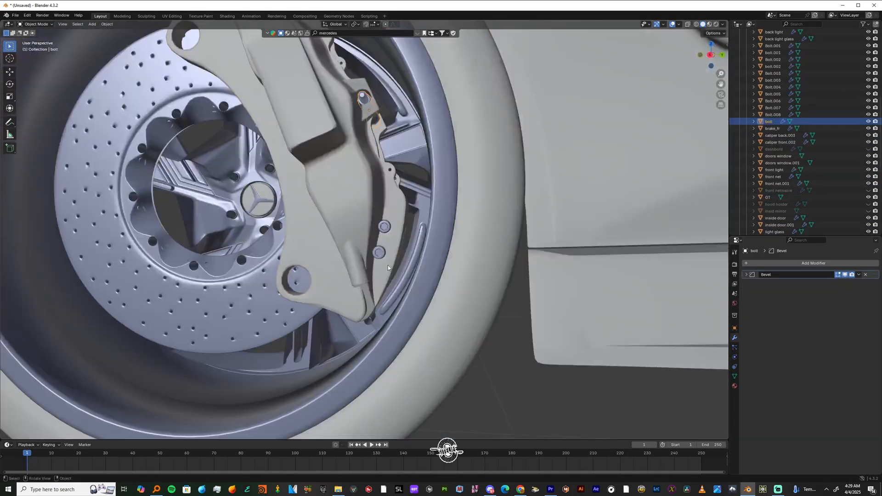
{"action": "scroll", "coordinate": [312, 167], "scroll_direction": "down", "scroll_amount": 2}
{"action": "key", "text": "ctrl+j"}
- Join the front-left brake with line fluid link.002 and rename the joined object to brake_fl
{"action": "scroll", "coordinate": [311, 168], "scroll_direction": "up", "scroll_amount": 3}
{"action": "left_click", "coordinate": [365, 318]}
{"action": "middle_click_drag", "start_coordinate": [312, 167], "coordinate": [307, 251]}
{"action": "left_click", "coordinate": [365, 318], "text": "shift"}
{"action": "key", "text": "ctrl+j"}
{"action": "scroll", "coordinate": [308, 251], "scroll_direction": "down", "scroll_amount": 5}
{"action": "scroll", "coordinate": [307, 250], "scroll_direction": "up", "scroll_amount": 5}
{"action": "double_click", "coordinate": [781, 128]}
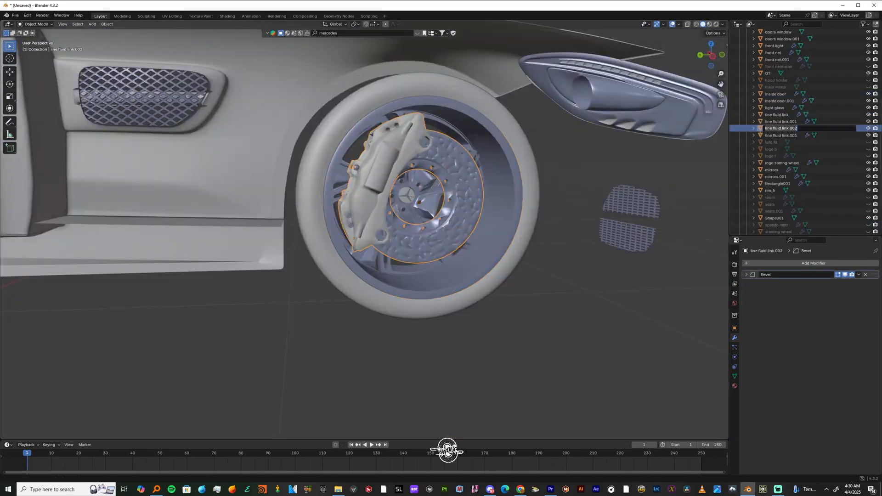
{"action": "type", "text": "brake_fl"}
{"action": "key", "text": "Return"}
- Join further loose caliper bolts and fluid line parts with their brake assemblies
{"action": "middle_click_drag", "start_coordinate": [413, 248], "coordinate": [285, 249]}
{"action": "left_click", "coordinate": [374, 246]}
{"action": "scroll", "coordinate": [242, 276], "scroll_direction": "up", "scroll_amount": 4}
{"action": "left_click", "coordinate": [445, 183], "text": "shift"}
{"action": "middle_click_drag", "start_coordinate": [242, 276], "coordinate": [506, 239]}
{"action": "left_click", "coordinate": [445, 183], "text": "shift"}
{"action": "scroll", "coordinate": [544, 381], "scroll_direction": "up", "scroll_amount": 1}
{"action": "left_click", "coordinate": [545, 380], "text": "shift"}
{"action": "key", "text": "ctrl+j"}
{"action": "scroll", "coordinate": [545, 379], "scroll_direction": "down", "scroll_amount": 5}
{"action": "middle_click_drag", "start_coordinate": [545, 380], "coordinate": [503, 316]}
{"action": "left_click", "coordinate": [291, 279]}
{"action": "left_click", "coordinate": [346, 151], "text": "shift"}
{"action": "key", "text": "ctrl+j"}
- With the front-left rim hidden, join the loose bolts into brake_fl and hide the brake
{"action": "scroll", "coordinate": [346, 151], "scroll_direction": "down", "scroll_amount": 6}
{"action": "middle_click_drag", "start_coordinate": [346, 151], "coordinate": [262, 219]}
{"action": "left_click", "coordinate": [262, 219]}
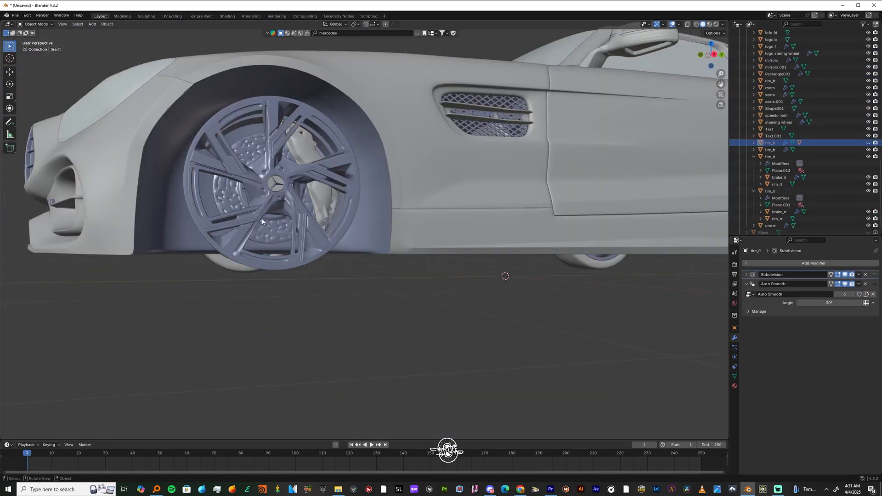
{"action": "key", "text": "h"}
{"action": "scroll", "coordinate": [369, 234], "scroll_direction": "up", "scroll_amount": 5}
{"action": "left_click", "coordinate": [381, 204], "text": "shift"}
{"action": "key", "text": "ctrl+j"}
{"action": "left_click", "coordinate": [381, 202], "text": "shift"}
{"action": "key", "text": "ctrl+j"}
{"action": "key", "text": "h"}
- With the front-right rim hidden, join the remaining loose parts into brake_fr and hide the brake
{"action": "middle_click_drag", "start_coordinate": [380, 202], "coordinate": [436, 239]}
{"action": "left_click", "coordinate": [437, 239]}
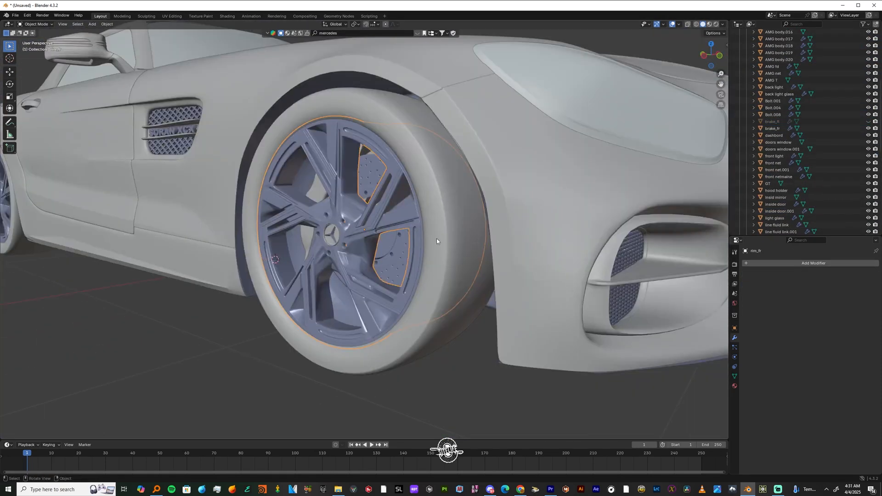
{"action": "key", "text": "h"}
{"action": "left_click", "coordinate": [347, 164], "text": "shift"}
{"action": "key", "text": "ctrl+j"}
{"action": "key", "text": "h"}
- With the rear-right rim hidden, join the loose caliper parts into brake_rr
{"action": "middle_click_drag", "start_coordinate": [348, 164], "coordinate": [208, 238], "text": "shift"}
{"action": "left_click", "coordinate": [209, 239]}
{"action": "key", "text": "h"}
{"action": "left_click", "coordinate": [234, 189], "text": "shift"}
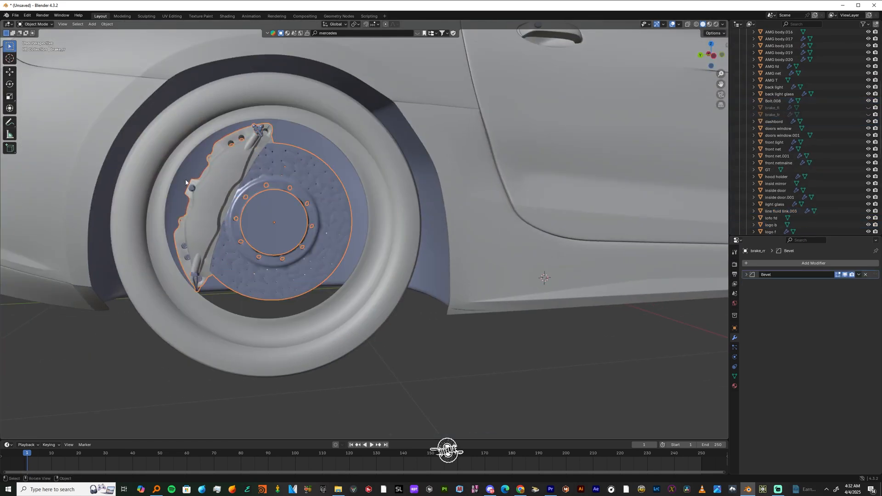
{"action": "key", "text": "ctrl+j"}
{"action": "middle_click_drag", "start_coordinate": [234, 189], "coordinate": [516, 180]}
{"action": "left_click", "coordinate": [516, 180]}
{"action": "scroll", "coordinate": [485, 185], "scroll_direction": "down", "scroll_amount": 6}
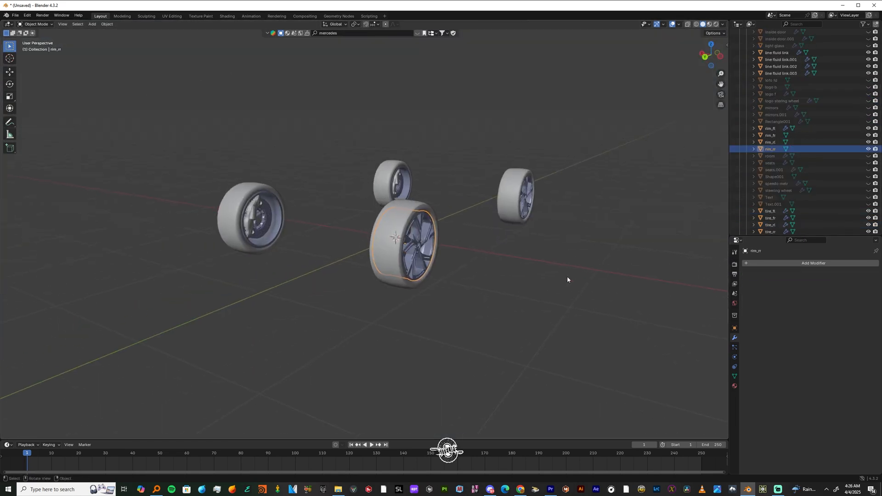
- Try to parent the front-left brake and rim to tire_fl with the Object option
{"action": "middle_click_drag", "start_coordinate": [567, 277], "coordinate": [521, 282]}
{"action": "middle_click_drag", "start_coordinate": [348, 270], "coordinate": [482, 271]}
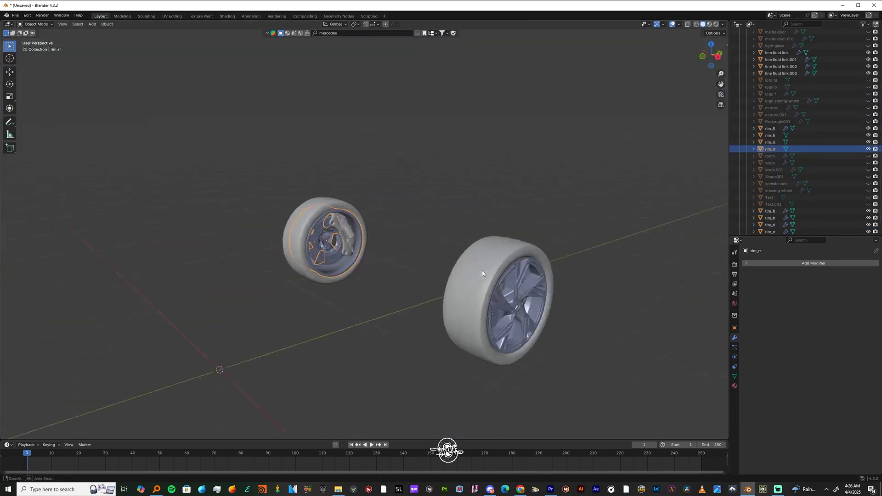
{"action": "scroll", "coordinate": [482, 271], "scroll_direction": "down", "scroll_amount": 3}
{"action": "middle_click_drag", "start_coordinate": [324, 292], "coordinate": [460, 221]}
{"action": "scroll", "coordinate": [370, 245], "scroll_direction": "up", "scroll_amount": 3}
{"action": "left_click", "coordinate": [137, 187]}
{"action": "key", "text": "KP_Decimal"}
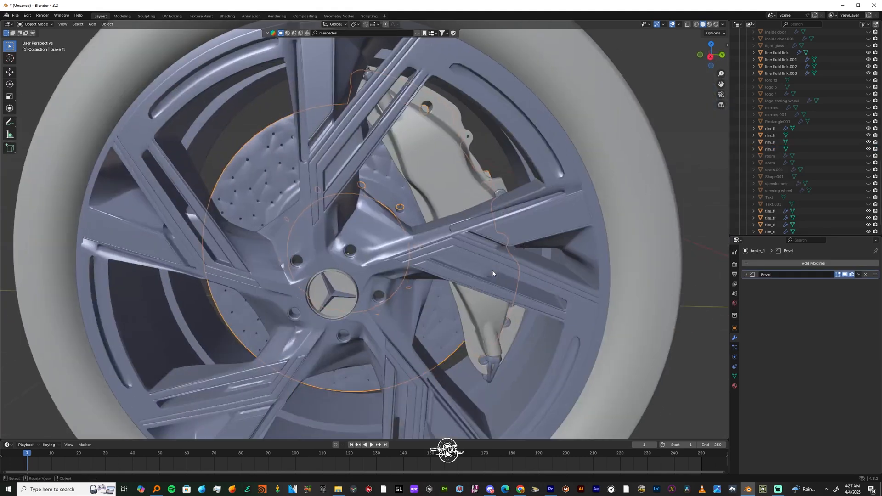
{"action": "scroll", "coordinate": [490, 271], "scroll_direction": "down", "scroll_amount": 4}
{"action": "mouse_move", "coordinate": [478, 271]}
{"action": "middle_mouse_down"}
{"action": "mouse_move", "coordinate": [455, 272]}
{"action": "mouse_move", "coordinate": [466, 262]}
{"action": "middle_mouse_up"}
{"action": "scroll", "coordinate": [334, 222], "scroll_direction": "down", "scroll_amount": 2}
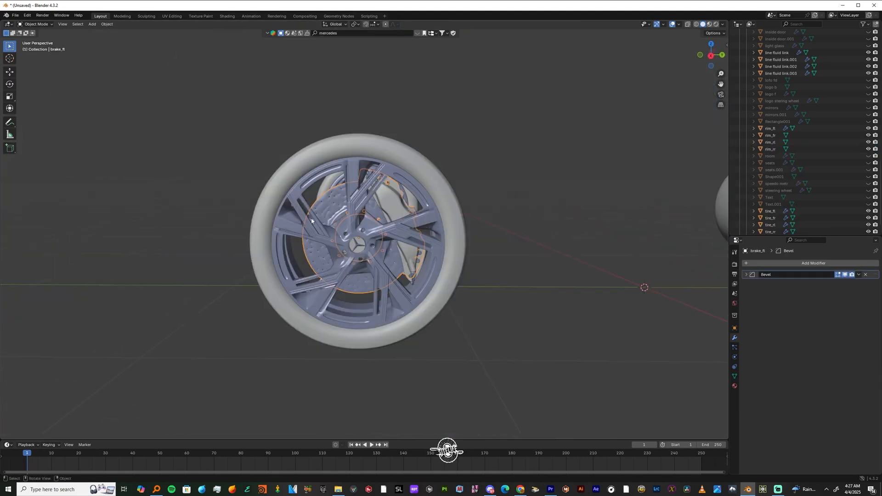
{"action": "left_click", "coordinate": [310, 229]}
{"action": "left_click", "coordinate": [282, 180], "text": "shift"}
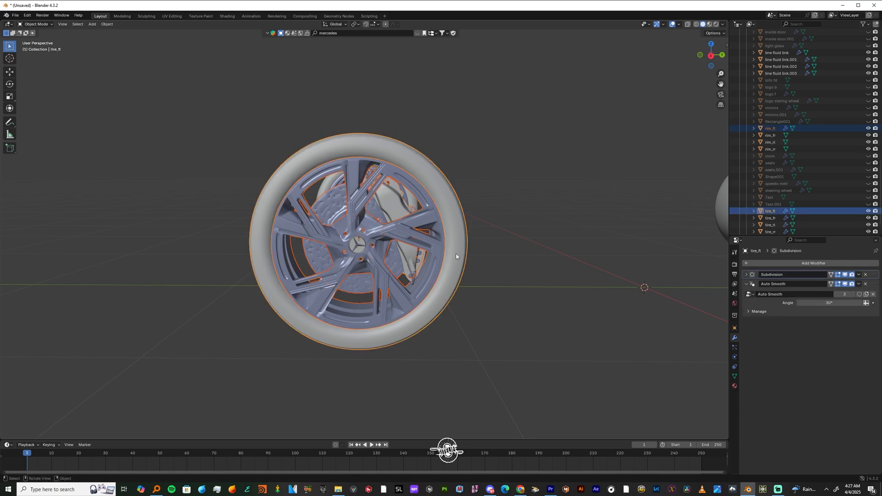
{"action": "key", "text": "ctrl+p"}
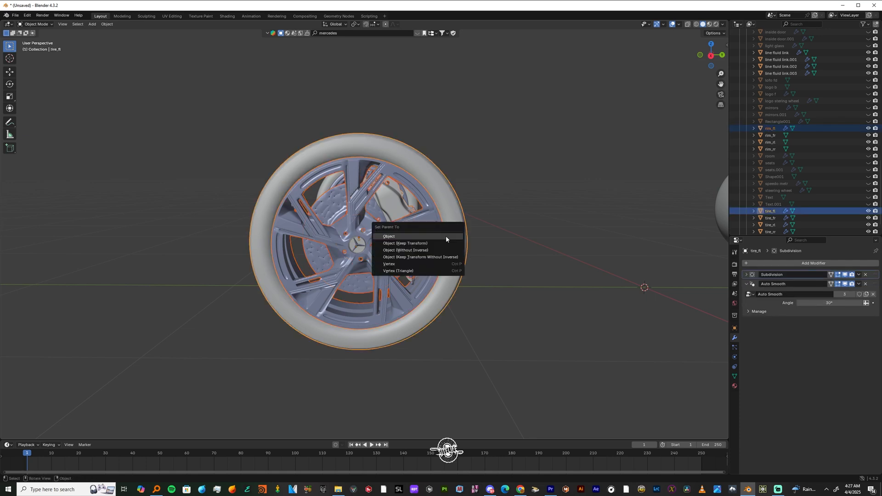
{"action": "left_click", "coordinate": [446, 238]}
- Parent the front-left brake and rim to tire_fl, and the rear-right brake and rim to tire_rr
{"action": "middle_click_drag", "start_coordinate": [307, 179], "coordinate": [363, 209]}
{"action": "left_click", "coordinate": [344, 188]}
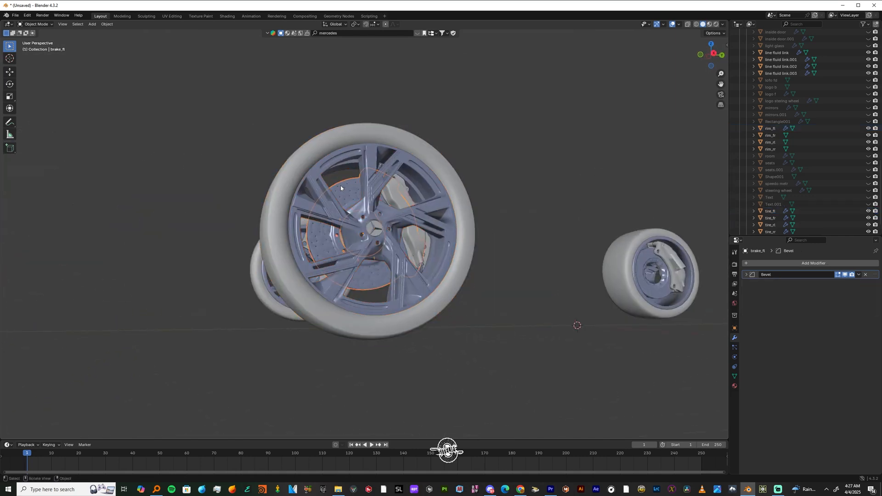
{"action": "left_click", "coordinate": [334, 205]}
{"action": "left_click", "coordinate": [313, 157], "text": "shift"}
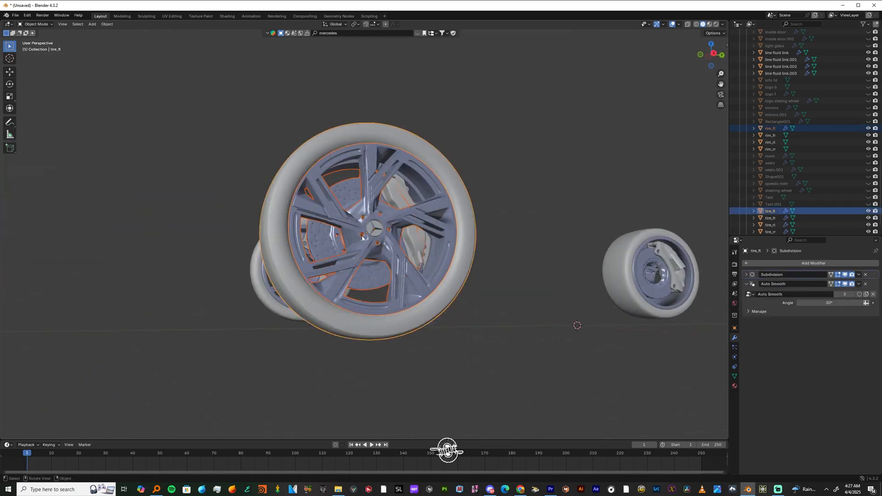
{"action": "key", "text": "ctrl+p"}
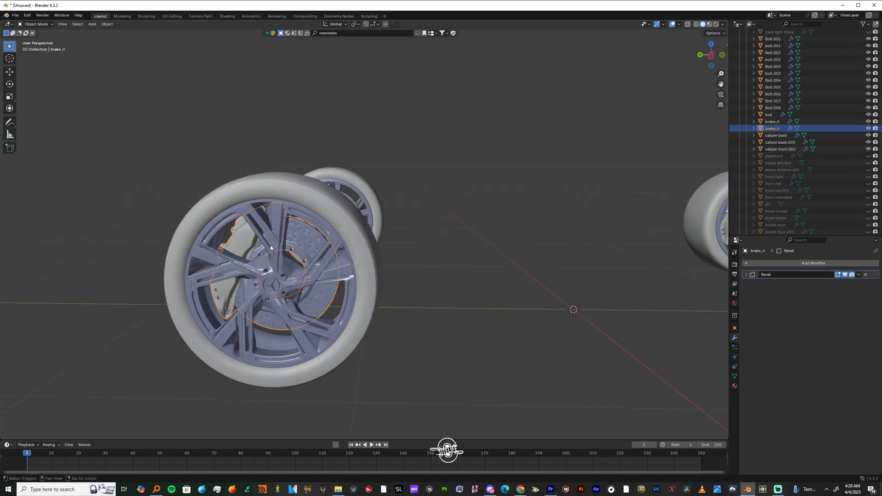
{"action": "key", "text": "ctrl+p"}
{"action": "left_click", "coordinate": [253, 184]}
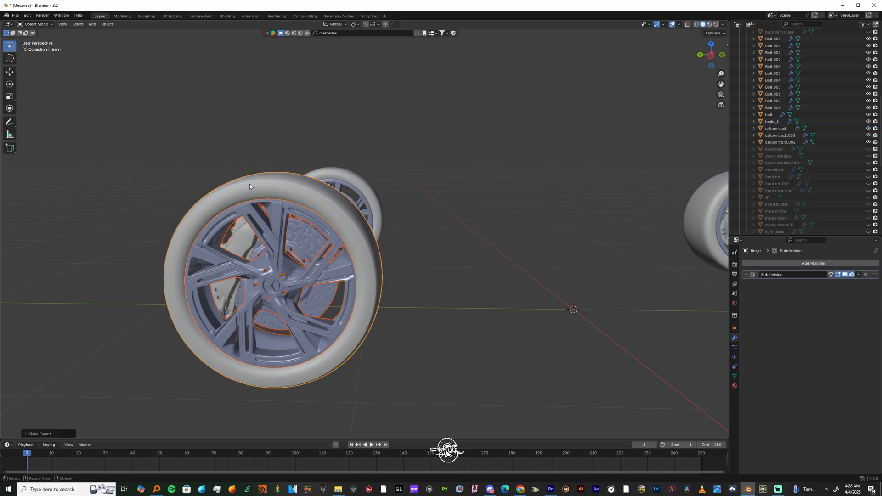
- Inspect which child objects are nested under tire_fl and tire_fr in the object hierarchy
{"action": "scroll", "coordinate": [804, 104], "scroll_direction": "down", "scroll_amount": 8}
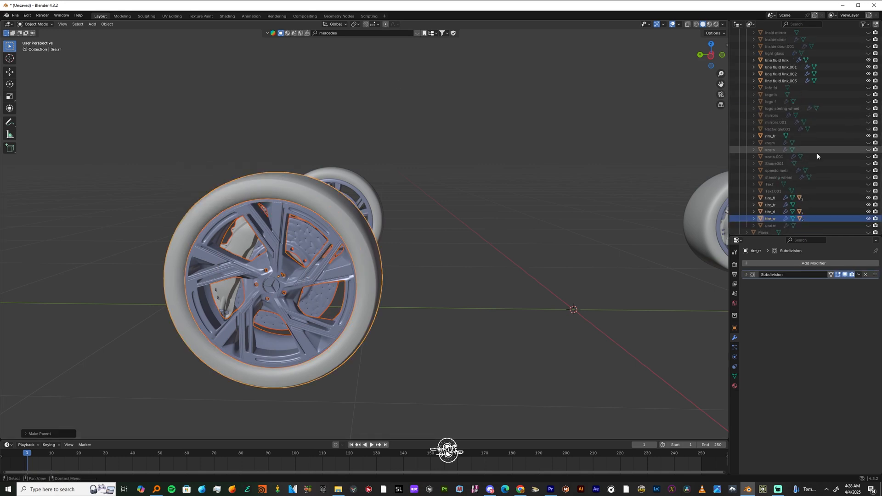
{"action": "left_click", "coordinate": [770, 198]}
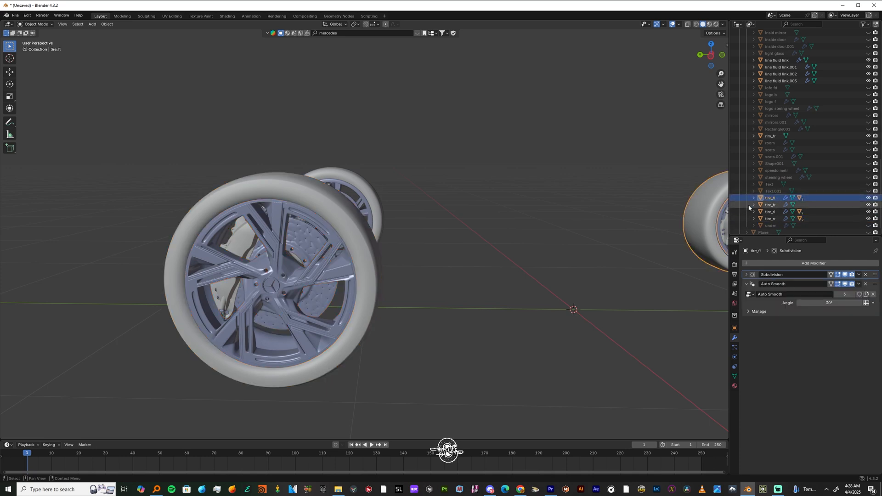
{"action": "left_click", "coordinate": [753, 198]}
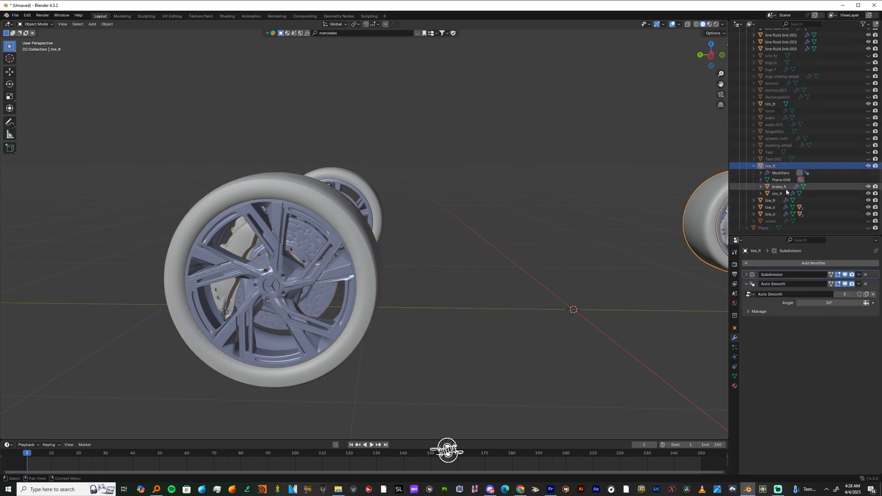
{"action": "left_click", "coordinate": [754, 200]}
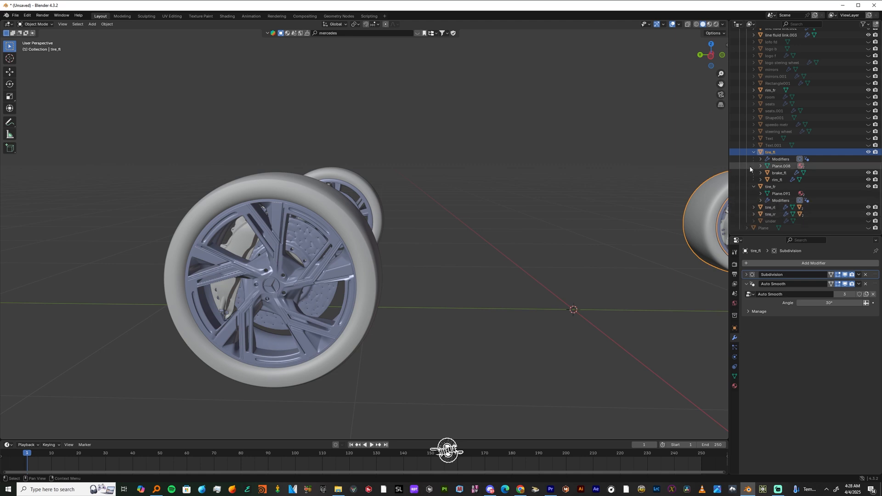
{"action": "left_click", "coordinate": [753, 152]}
{"action": "left_click", "coordinate": [753, 187]}
{"action": "scroll", "coordinate": [498, 261], "scroll_direction": "down", "scroll_amount": 8}
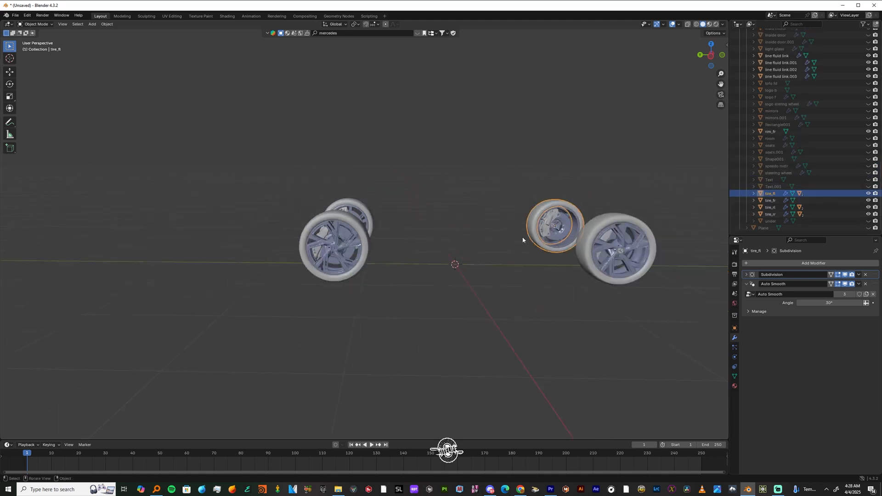
- Reveal all hidden objects of the car model, and hide the ground plane
{"action": "scroll", "coordinate": [497, 263], "scroll_direction": "up", "scroll_amount": 5}
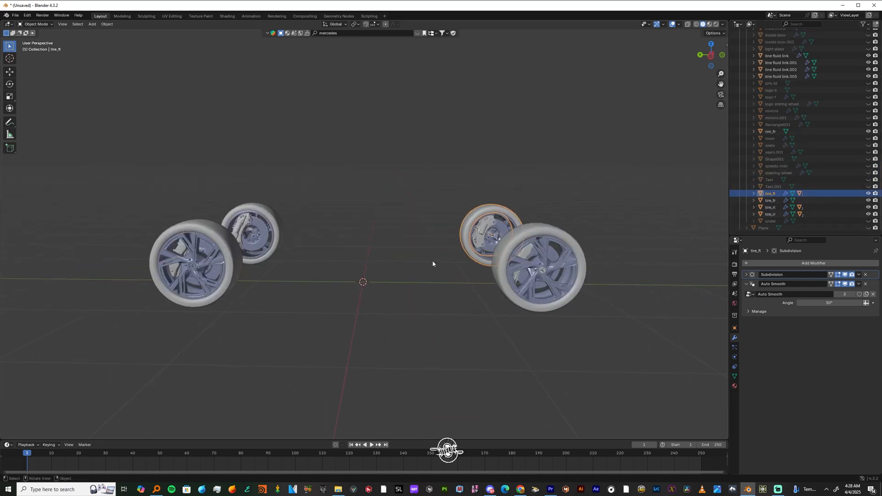
{"action": "left_click", "coordinate": [356, 227]}
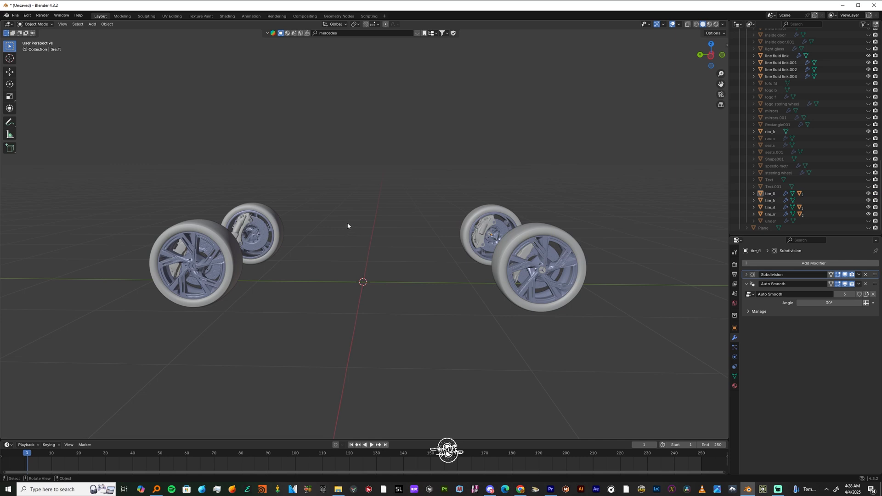
{"action": "key", "text": "alt+h"}
{"action": "scroll", "coordinate": [346, 223], "scroll_direction": "down", "scroll_amount": 3}
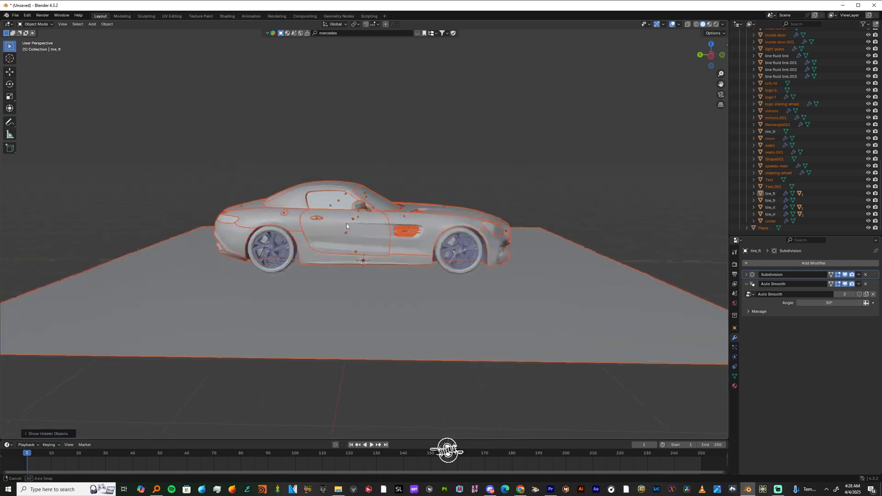
{"action": "left_click", "coordinate": [386, 316]}
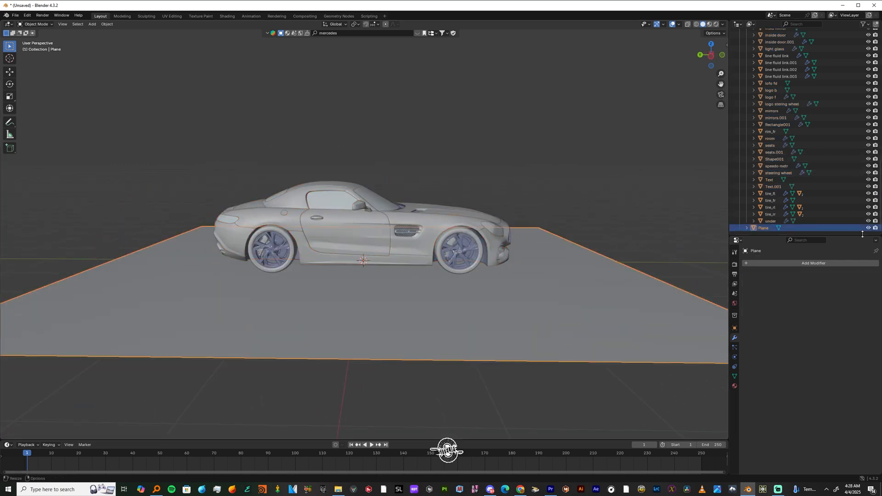
{"action": "key", "text": "h"}
- Hide the wheels with their rims and brakes on both sides of the car
{"action": "scroll", "coordinate": [464, 243], "scroll_direction": "up", "scroll_amount": 4}
{"action": "middle_click_drag", "start_coordinate": [465, 244], "coordinate": [396, 233]}
{"action": "scroll", "coordinate": [477, 249], "scroll_direction": "down", "scroll_amount": 2}
{"action": "scroll", "coordinate": [396, 233], "scroll_direction": "up", "scroll_amount": 5}
{"action": "left_click", "coordinate": [395, 229]}
{"action": "scroll", "coordinate": [396, 237], "scroll_direction": "down", "scroll_amount": 3}
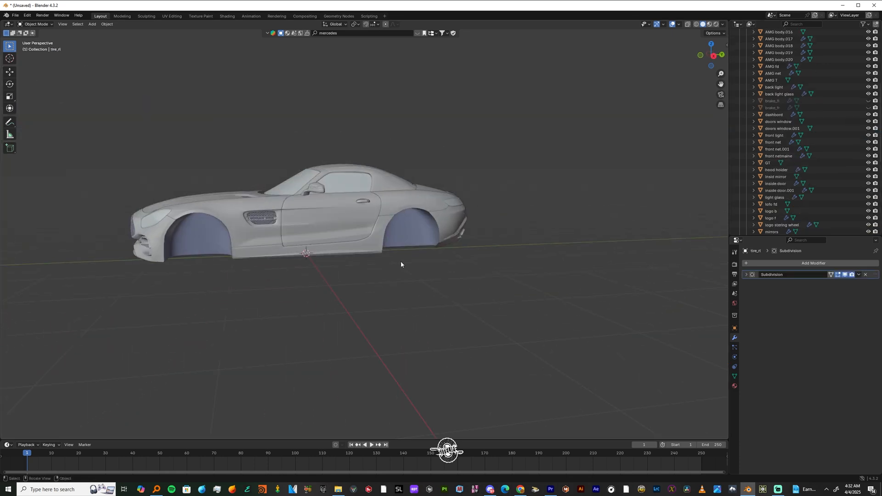
- In the front orthographic view, add a cube-shaped empty at the scene origin
{"action": "key", "text": "KP_1"}
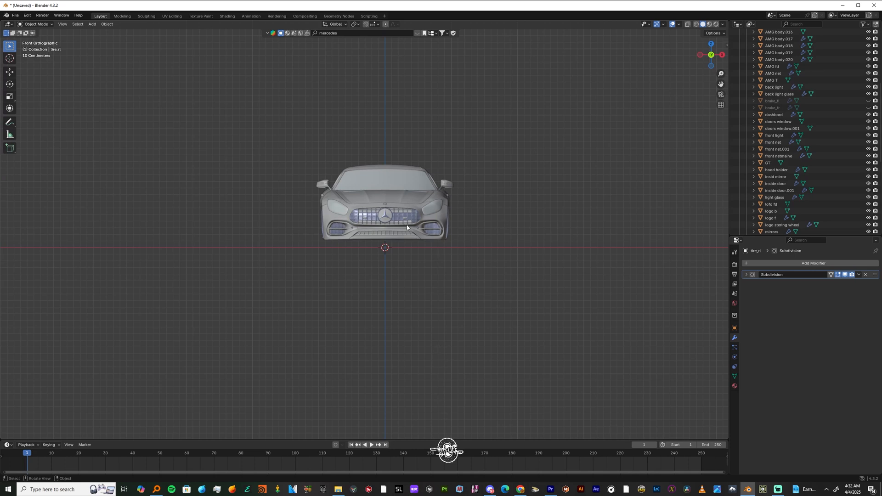
{"action": "middle_click_drag", "start_coordinate": [487, 263], "coordinate": [477, 263]}
{"action": "key", "text": "KP_1"}
{"action": "scroll", "coordinate": [482, 246], "scroll_direction": "up", "scroll_amount": 3}
{"action": "key", "text": "shift+a"}
{"action": "mouse_move", "coordinate": [413, 271]}
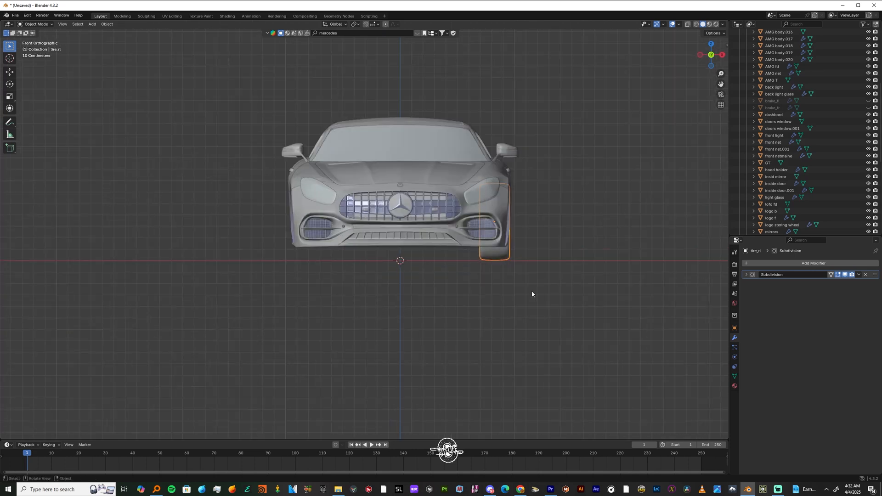
{"action": "key", "text": "shift+a"}
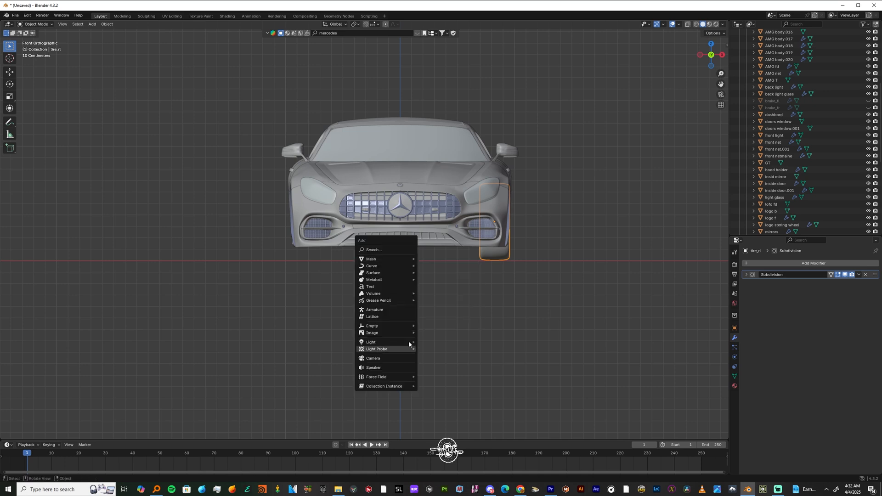
{"action": "mouse_move", "coordinate": [388, 326]}
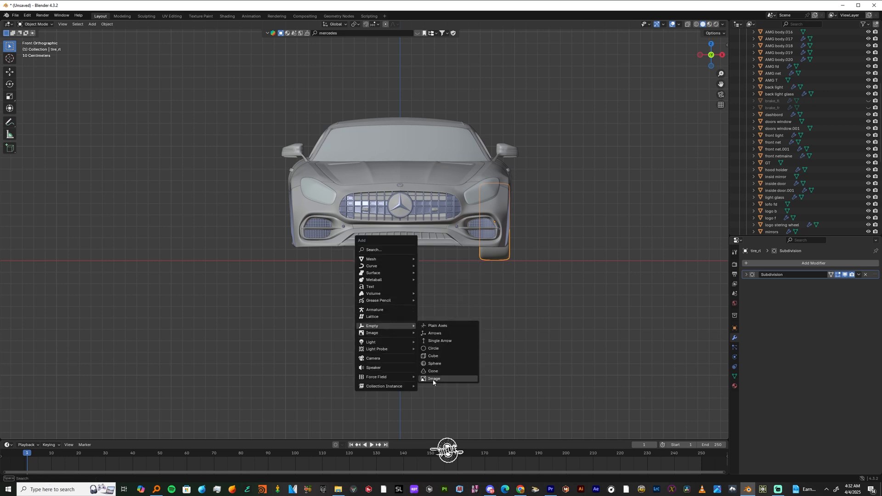
{"action": "left_click", "coordinate": [434, 356]}
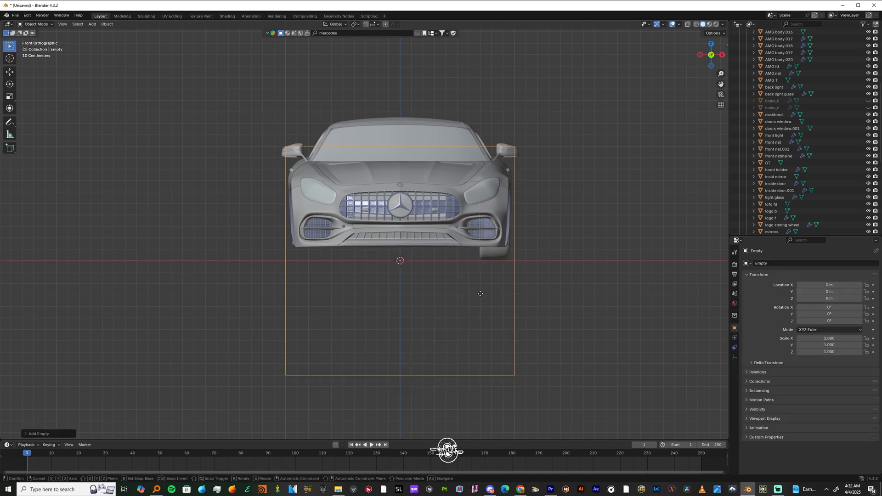
- Scale the cube empty to about 0.705 along Z and raise it to about 0.704 m so its base sits at ground level
{"action": "key", "text": "g"}
{"action": "key", "text": "z"}
{"action": "left_click", "coordinate": [522, 366]}
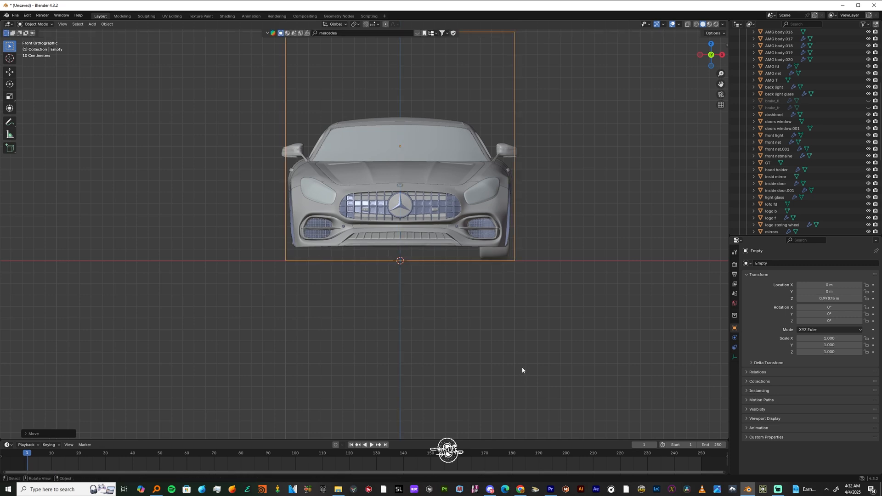
{"action": "scroll", "coordinate": [500, 228], "scroll_direction": "down", "scroll_amount": 2}
{"action": "key", "text": "s"}
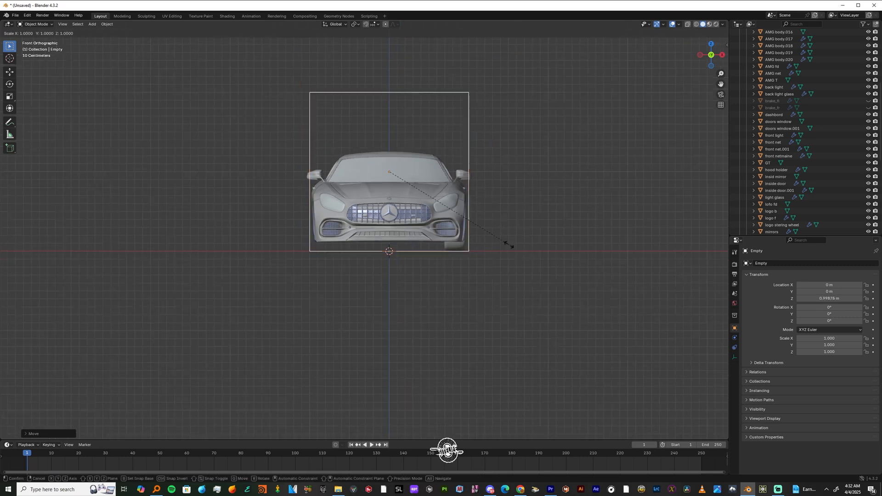
{"action": "key", "text": "z"}
{"action": "left_click", "coordinate": [482, 219]}
{"action": "key", "text": "g"}
{"action": "key", "text": "z"}
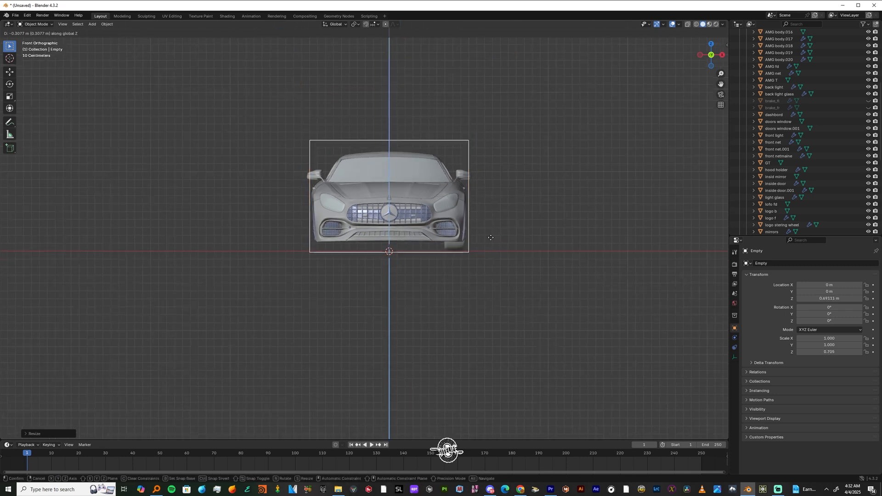
{"action": "left_click", "coordinate": [494, 238]}
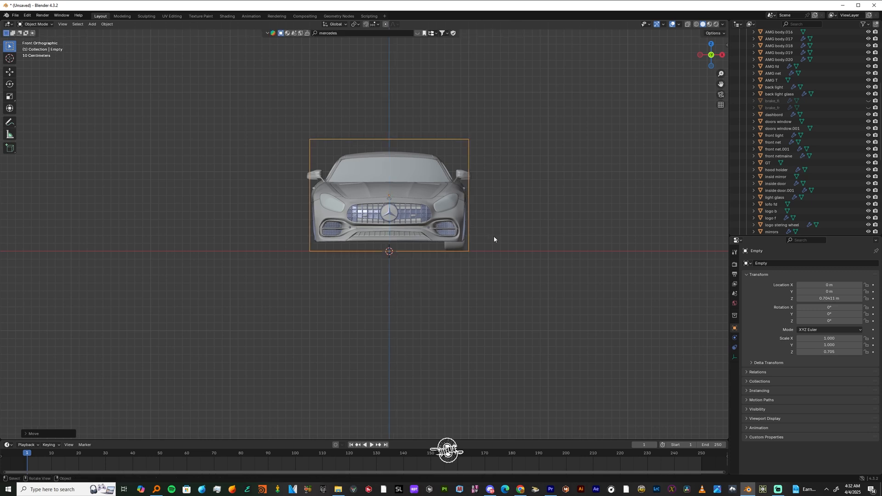
- Widen the cube empty to about 1.076 along X and stretch it to about 2.411 along Y to enclose the car body
{"action": "key", "text": "s"}
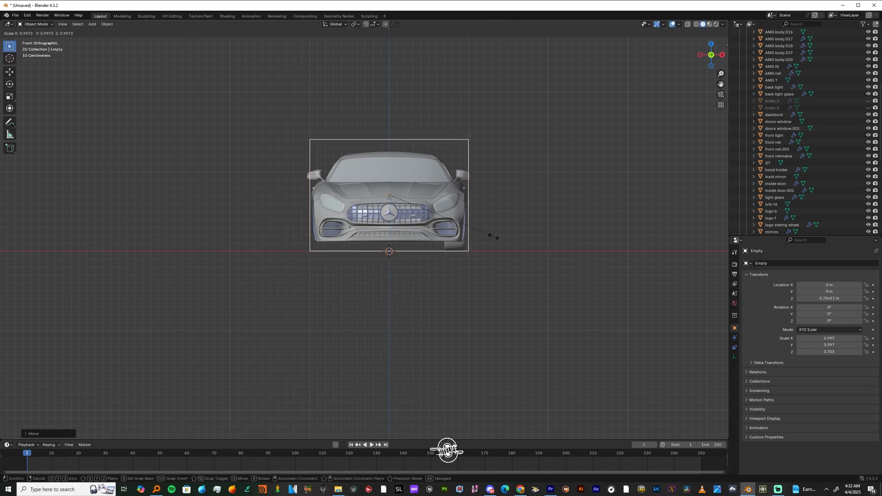
{"action": "key", "text": "x"}
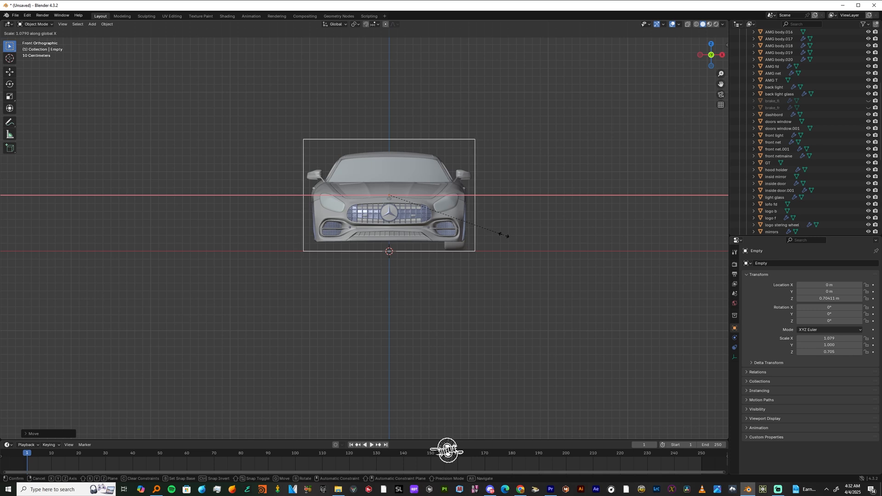
{"action": "left_click", "coordinate": [504, 235]}
{"action": "middle_click_drag", "start_coordinate": [504, 235], "coordinate": [456, 188]}
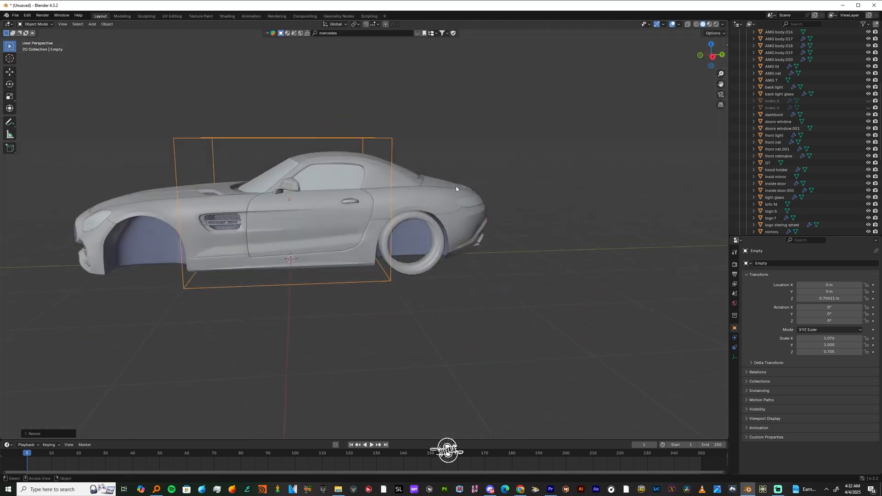
{"action": "key", "text": "KP_3"}
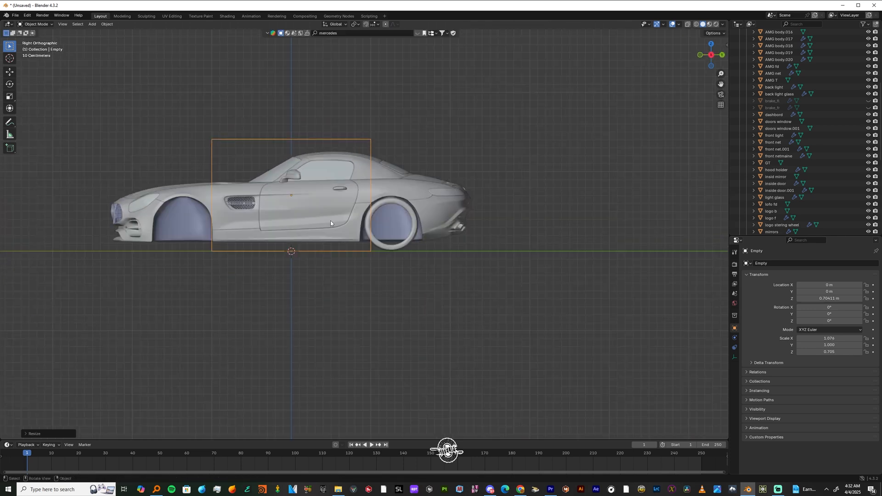
{"action": "key", "text": "s"}
{"action": "key", "text": "y"}
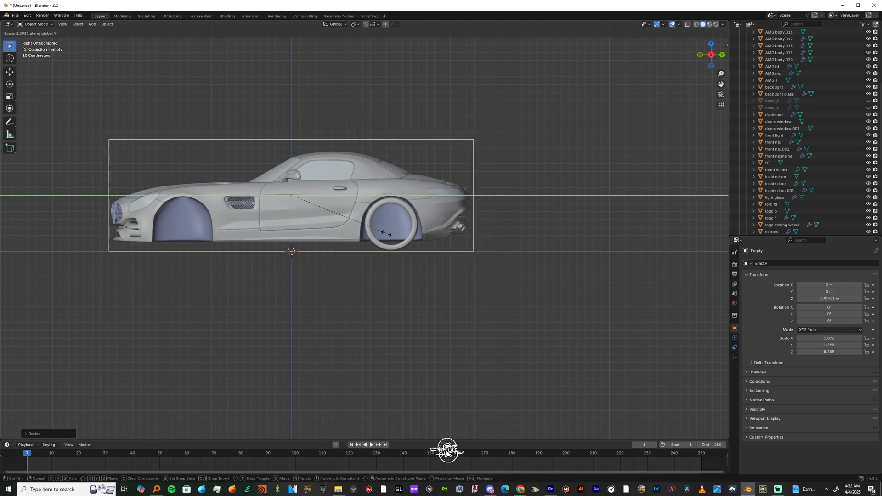
{"action": "left_click", "coordinate": [391, 238]}
- Hide the remaining tire_rl at the car's rear wheel arch
{"action": "middle_click_drag", "start_coordinate": [439, 288], "coordinate": [471, 266]}
{"action": "left_click", "coordinate": [418, 253]}
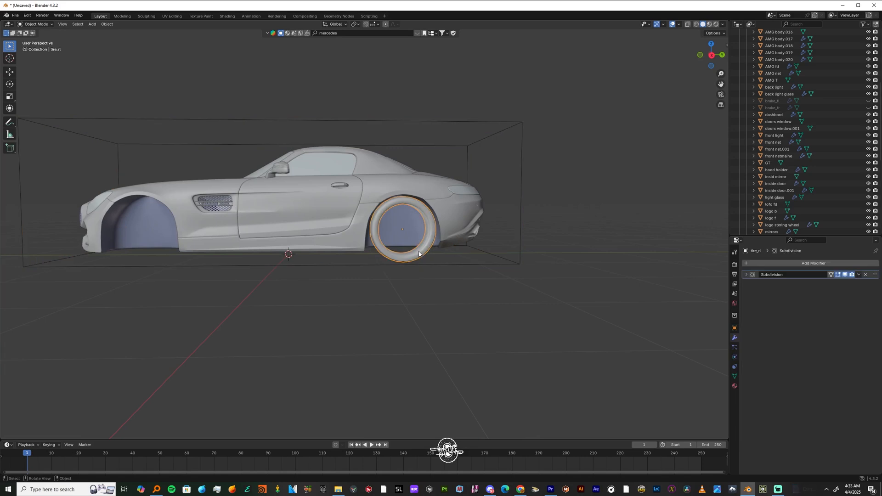
{"action": "scroll", "coordinate": [404, 259], "scroll_direction": "down", "scroll_amount": 5}
- From the top view, select all visible body parts and parent them to the cube empty with Object (Keep Transform)
{"action": "middle_click_drag", "start_coordinate": [390, 266], "coordinate": [380, 292]}
{"action": "key", "text": "KP_7"}
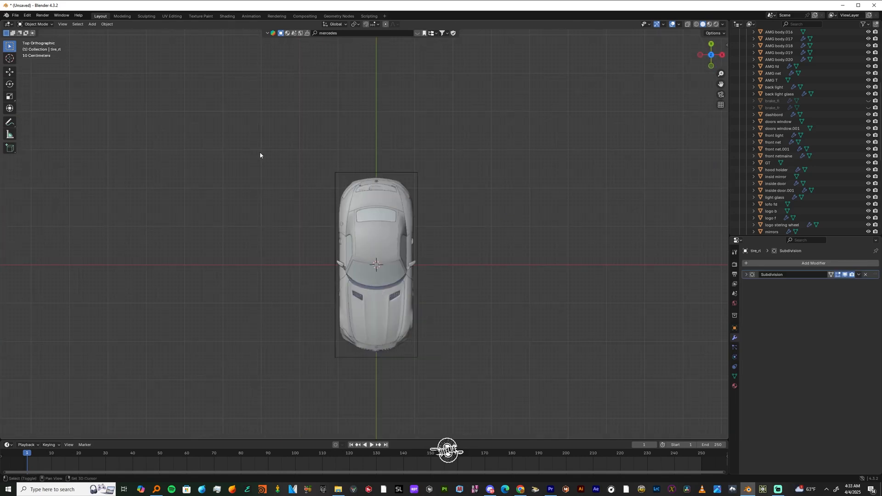
{"action": "left_click_drag", "start_coordinate": [272, 128], "coordinate": [504, 380]}
{"action": "middle_click_drag", "start_coordinate": [504, 380], "coordinate": [382, 260]}
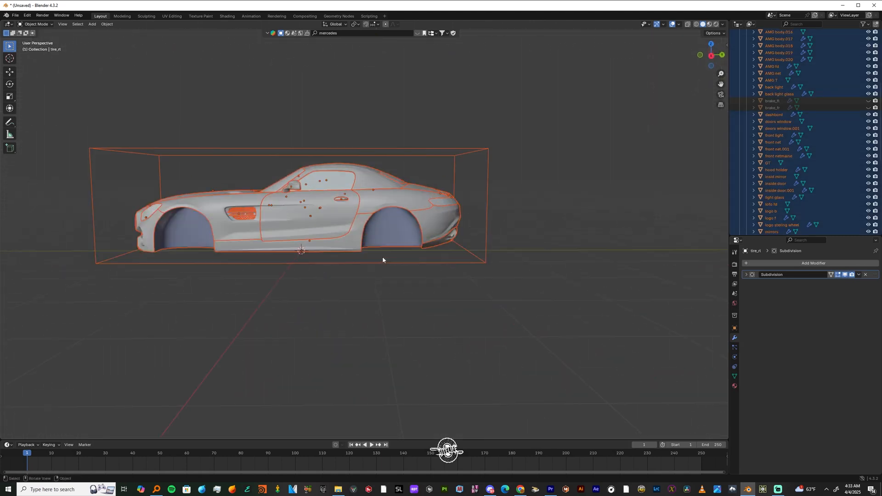
{"action": "left_click", "coordinate": [488, 151], "text": "shift"}
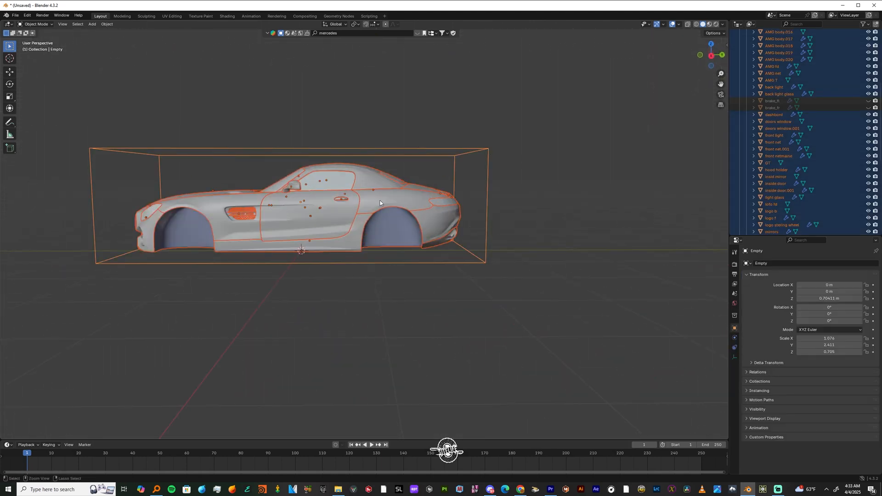
{"action": "key", "text": "ctrl+p"}
{"action": "left_click", "coordinate": [379, 199]}
{"action": "key", "text": "ctrl+p"}
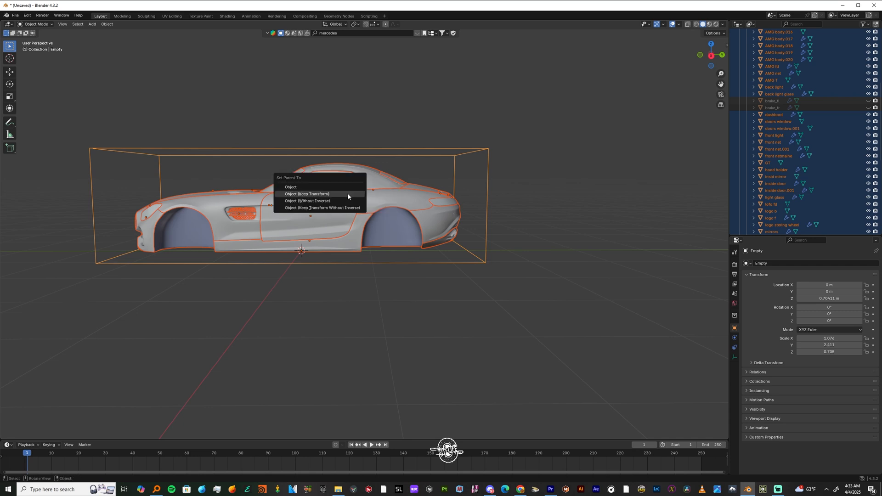
{"action": "left_click", "coordinate": [347, 194]}
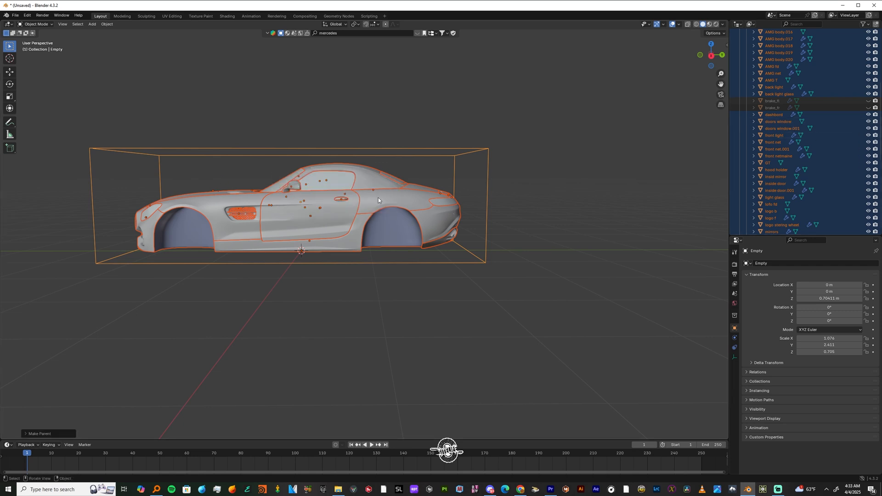
- Rename the cube empty as car body
{"action": "left_click", "coordinate": [448, 148]}
{"action": "scroll", "coordinate": [775, 104], "scroll_direction": "down", "scroll_amount": 10}
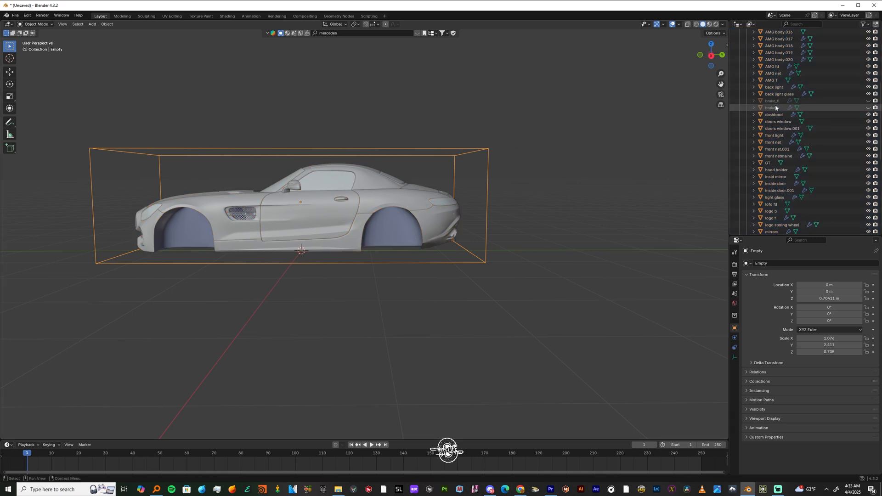
{"action": "double_click", "coordinate": [770, 225]}
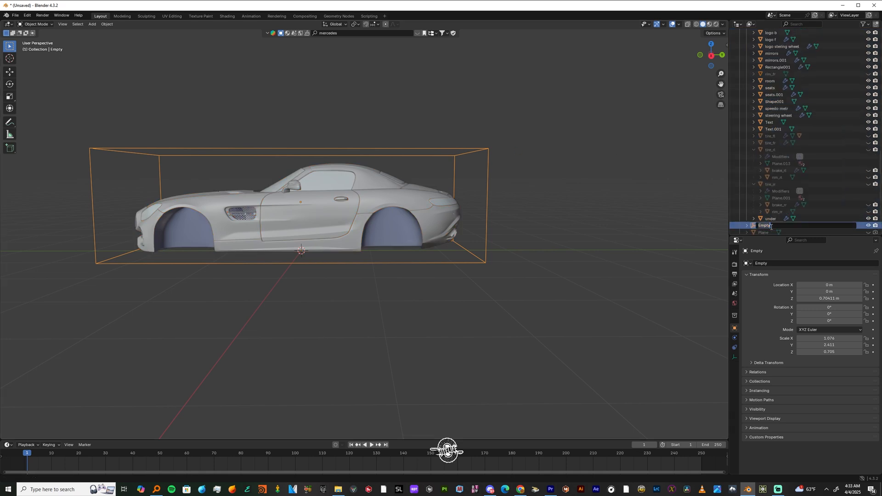
{"action": "type", "text": "car body"}
{"action": "key", "text": "Return"}
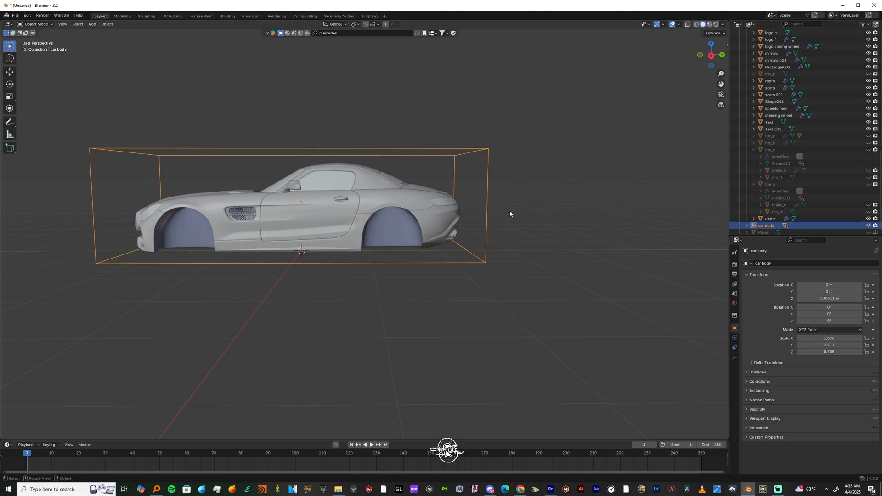
- Reveal all hidden objects and expand the car body empty in the object hierarchy to check its child parts
{"action": "key", "text": "alt+h"}
{"action": "left_click", "coordinate": [424, 296]}
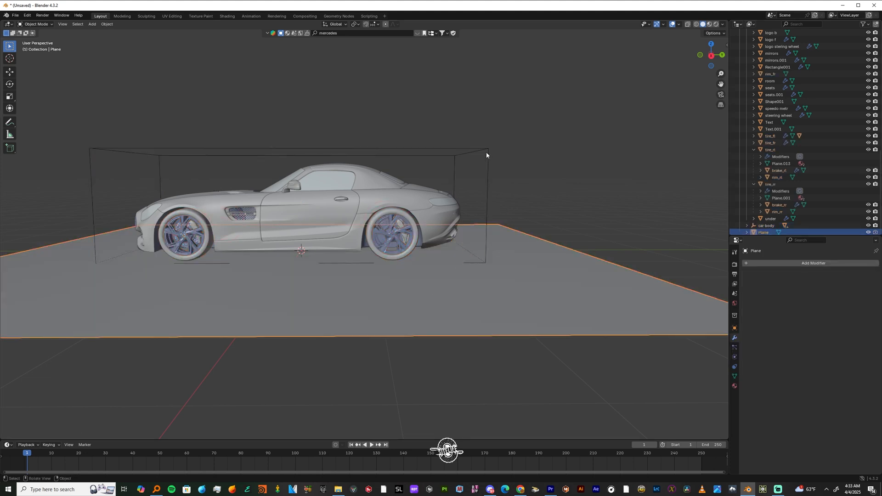
{"action": "left_click", "coordinate": [486, 152]}
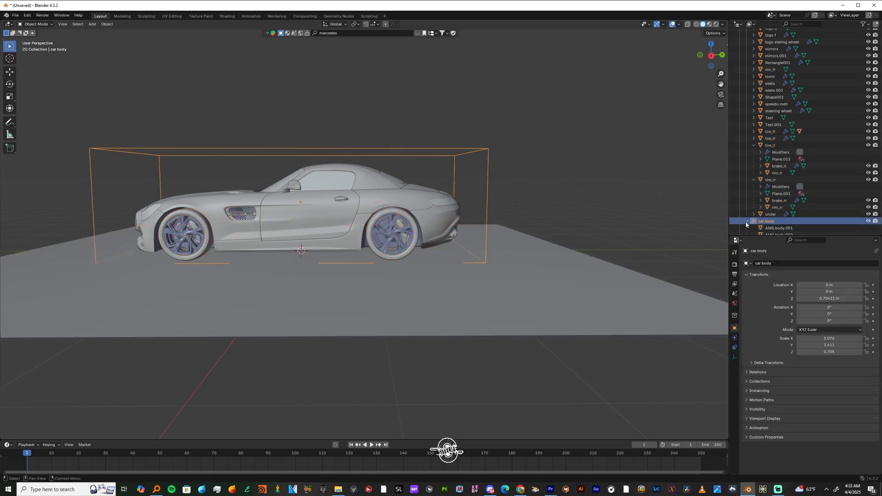
{"action": "scroll", "coordinate": [751, 218], "scroll_direction": "down", "scroll_amount": 8}
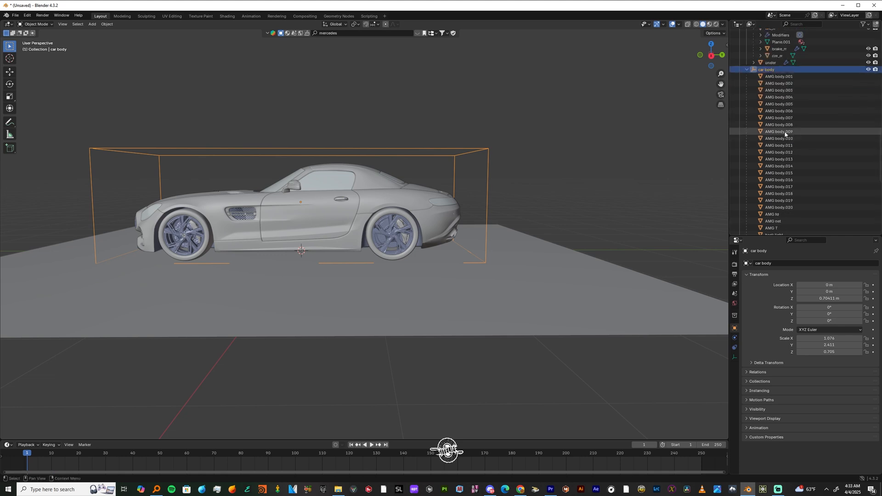
{"action": "scroll", "coordinate": [786, 134], "scroll_direction": "down", "scroll_amount": 3}
- Move the car body empty into the Mercedes-Benz AMG collection and check its position in the object hierarchy
{"action": "key", "text": "m"}
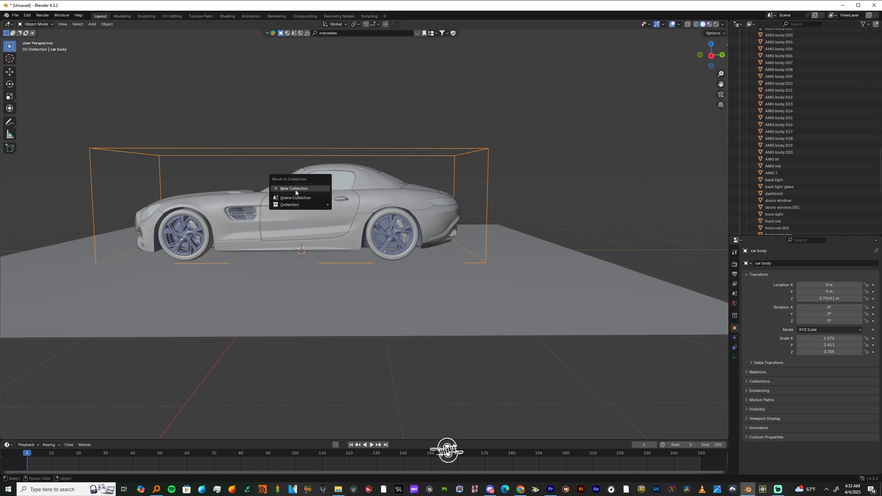
{"action": "mouse_move", "coordinate": [327, 209]}
{"action": "mouse_move", "coordinate": [370, 223]}
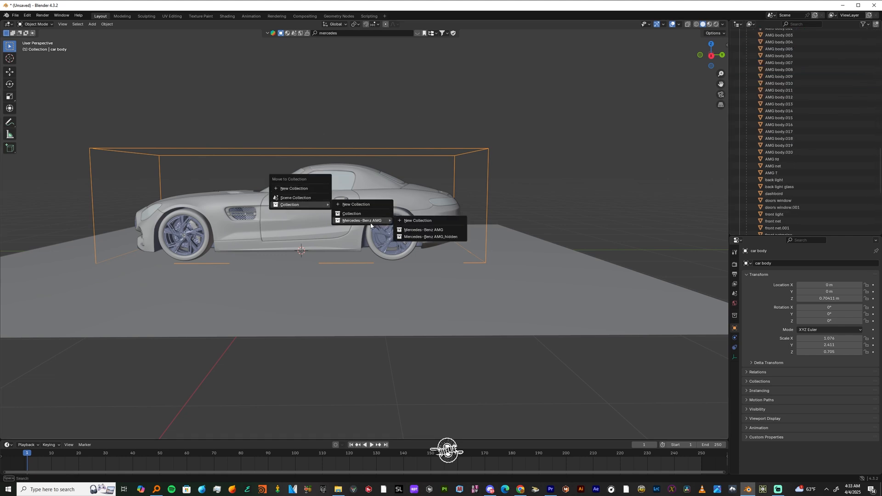
{"action": "left_click", "coordinate": [423, 230]}
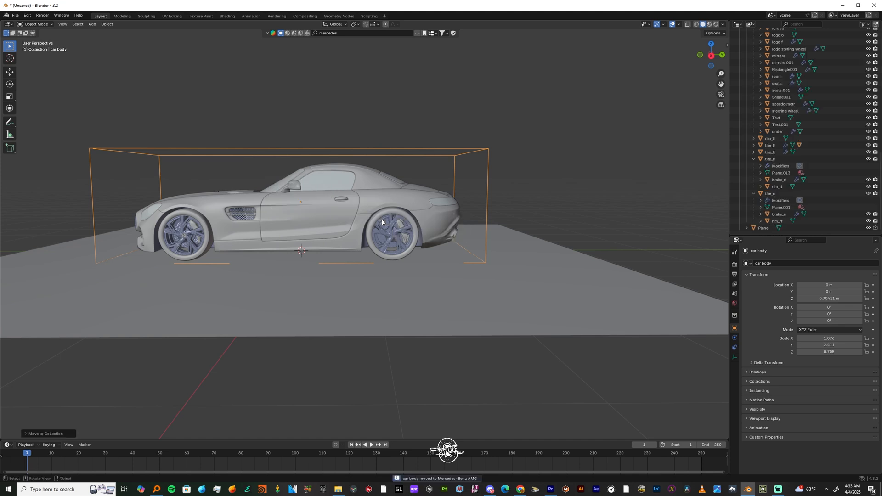
{"action": "scroll", "coordinate": [780, 140], "scroll_direction": "down", "scroll_amount": 5}
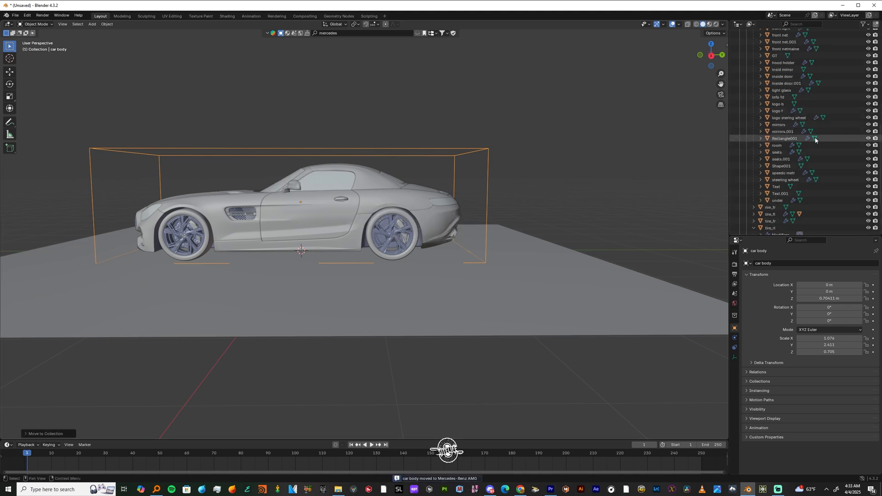
- Collapse the Mercedes-Benz AMG collection in the object hierarchy
{"action": "left_click", "coordinate": [383, 237]}
{"action": "scroll", "coordinate": [804, 138], "scroll_direction": "up", "scroll_amount": 4}
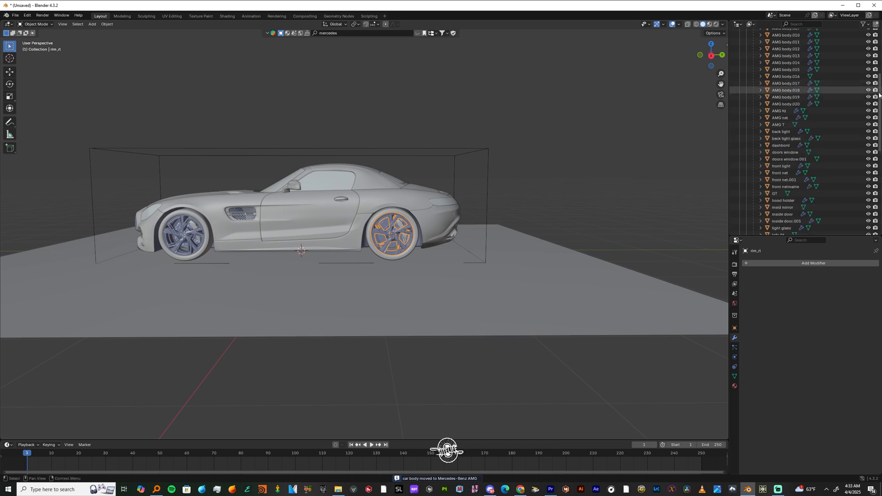
{"action": "scroll", "coordinate": [818, 92], "scroll_direction": "up", "scroll_amount": 6}
{"action": "left_click", "coordinate": [746, 46]}
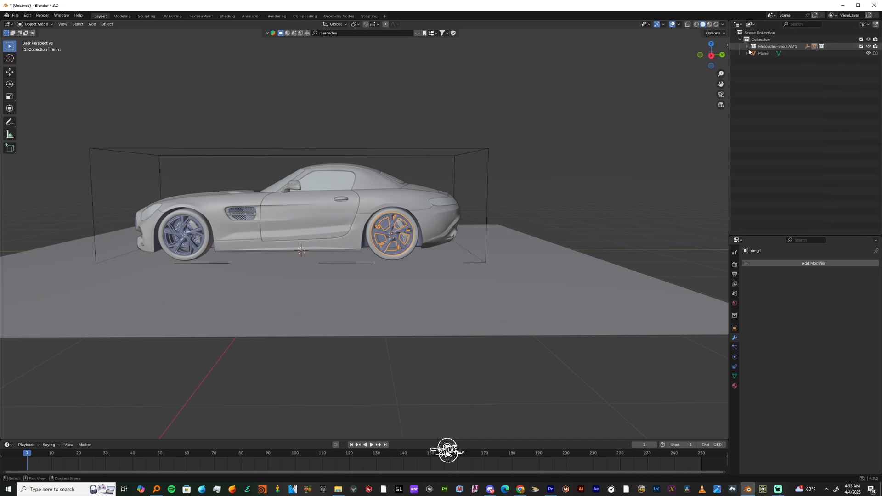
- Open the Launch Control add-on and set the local Mercedes-Benz AMG collection as its vehicle
{"action": "scroll", "coordinate": [349, 228], "scroll_direction": "down", "scroll_amount": 4}
{"action": "middle_click_drag", "start_coordinate": [349, 228], "coordinate": [471, 223]}
{"action": "scroll", "coordinate": [421, 227], "scroll_direction": "up", "scroll_amount": 5}
{"action": "left_click", "coordinate": [725, 45]}
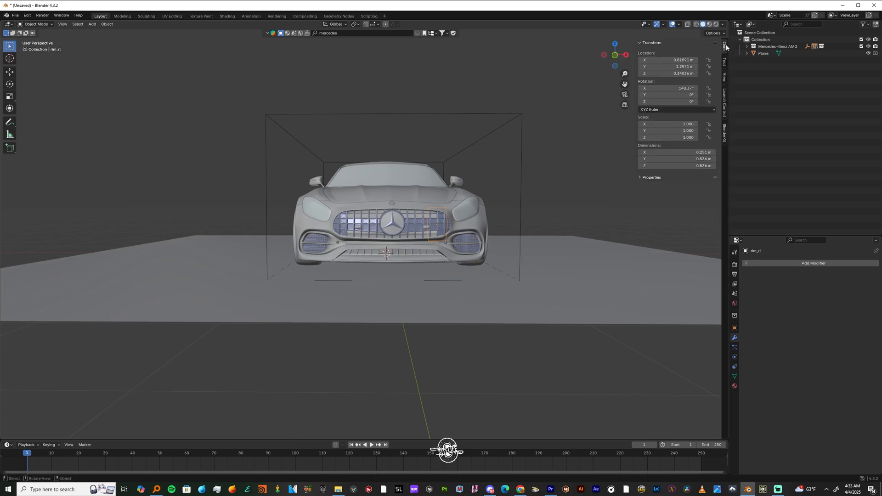
{"action": "left_click", "coordinate": [726, 131]}
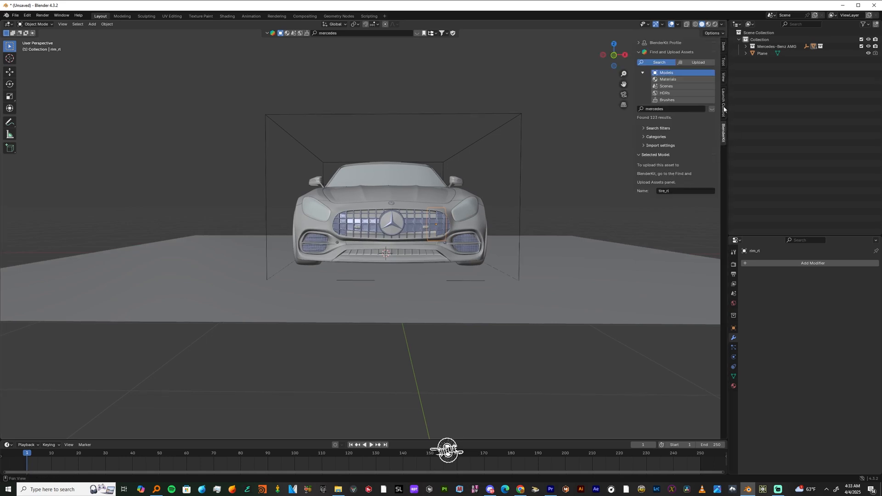
{"action": "left_click", "coordinate": [725, 109]}
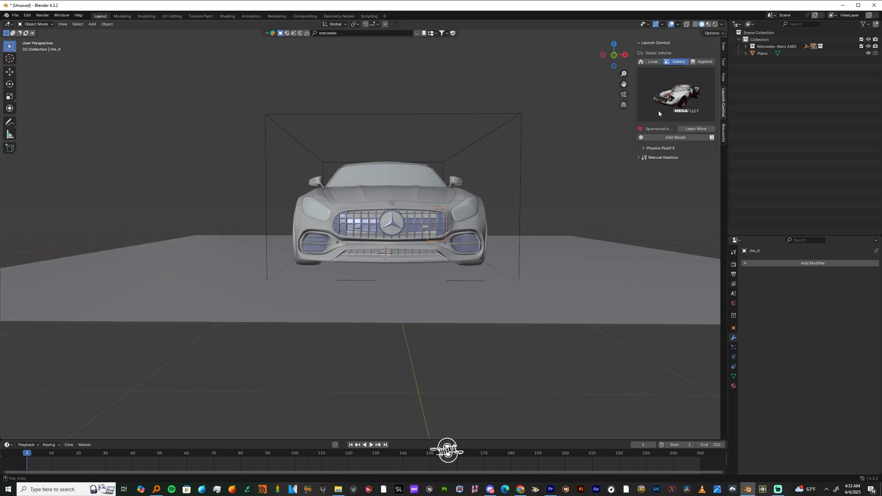
{"action": "left_click", "coordinate": [652, 62]}
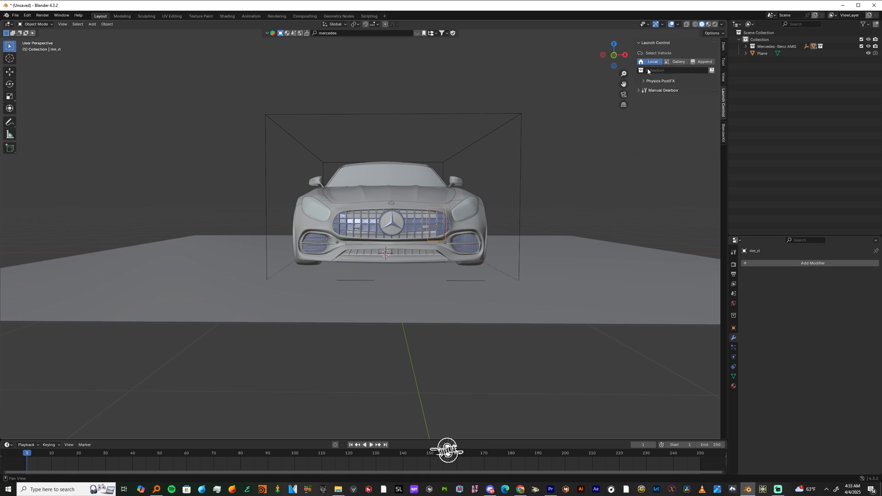
{"action": "left_click", "coordinate": [648, 71]}
{"action": "left_click", "coordinate": [676, 88]}
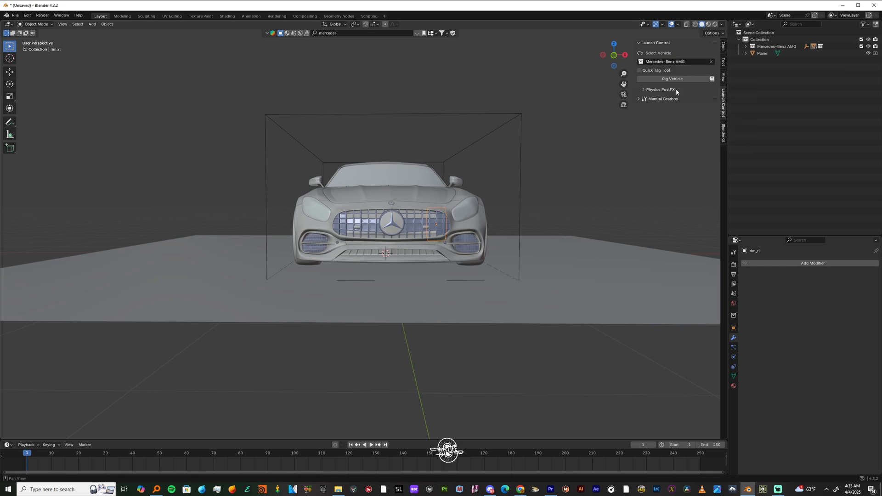
- Rig the vehicle and play back its animation to check how the wheels follow the car
{"action": "left_click", "coordinate": [672, 79]}
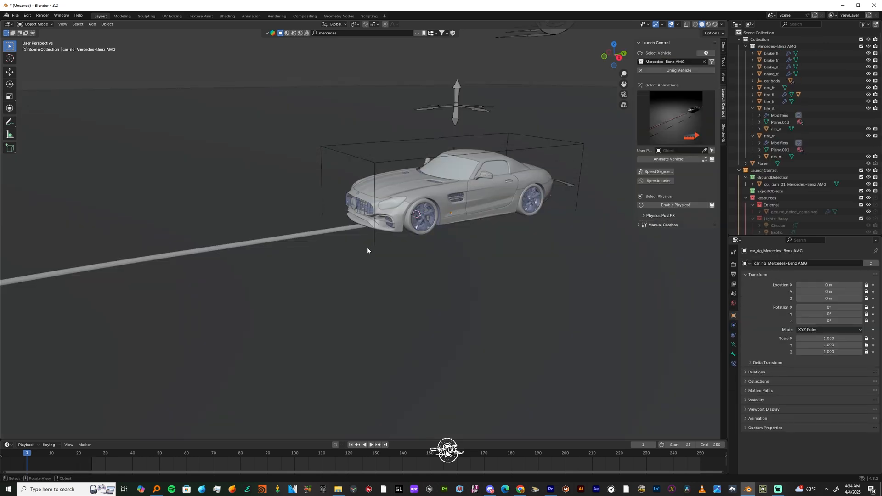
{"action": "key", "text": "space"}
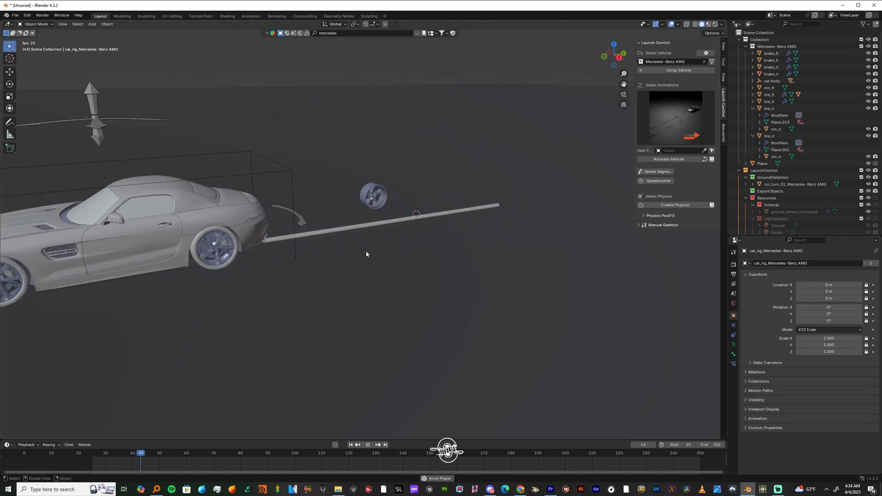
{"action": "middle_click_drag", "start_coordinate": [404, 254], "coordinate": [542, 256]}
{"action": "key", "text": "ctrl+z"}
{"action": "scroll", "coordinate": [418, 213], "scroll_direction": "up", "scroll_amount": 5}
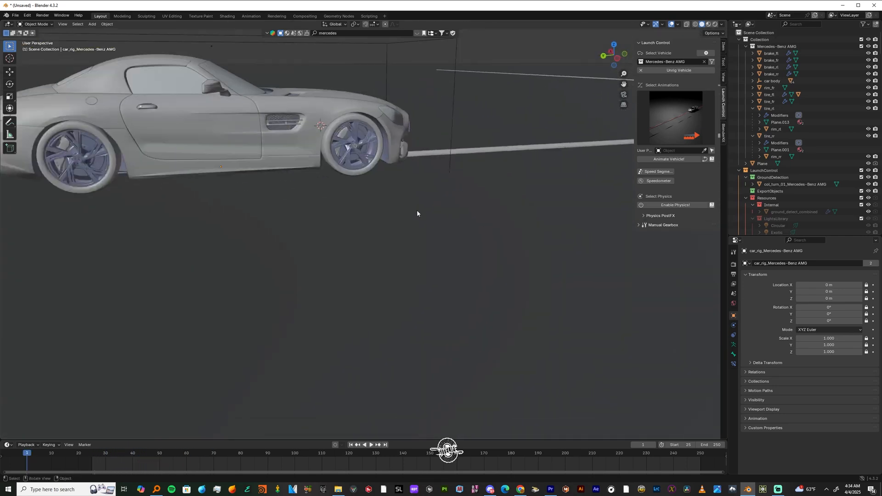
{"action": "middle_click_drag", "start_coordinate": [417, 213], "coordinate": [403, 198]}
- Select the front-right rim, inspect it up close, and unrig the vehicle
{"action": "left_click", "coordinate": [381, 109]}
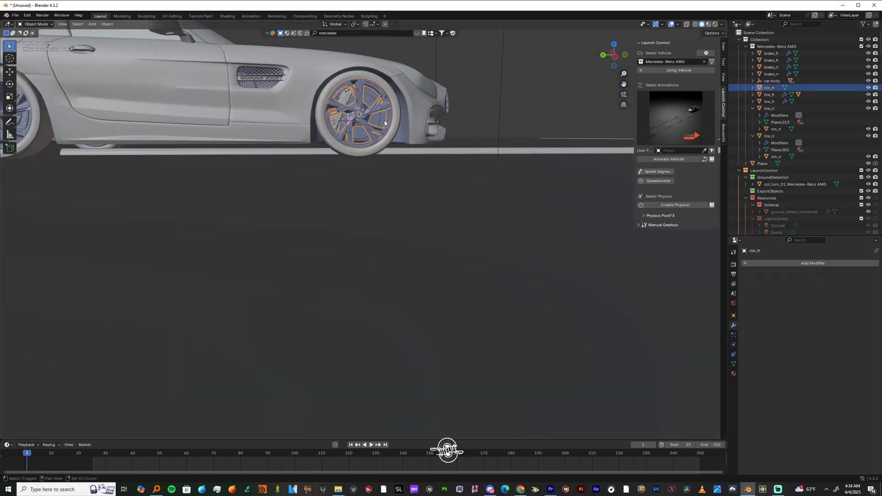
{"action": "middle_click_drag", "start_coordinate": [382, 108], "coordinate": [382, 250], "text": "shift"}
{"action": "key", "text": "KP_Decimal"}
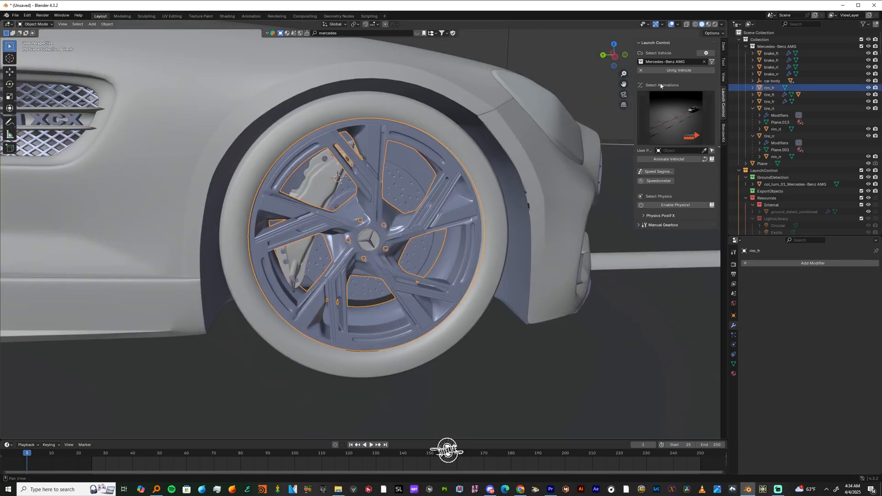
{"action": "left_click", "coordinate": [670, 72]}
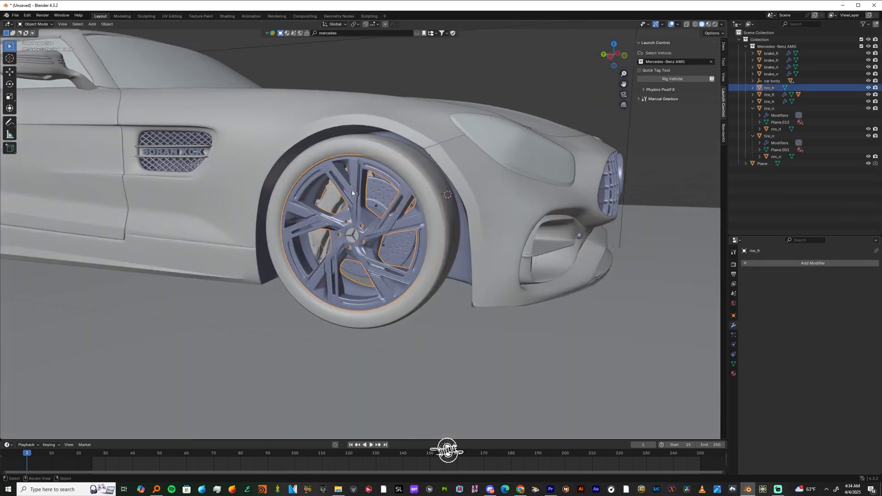
- Parent the front-right rim to the front-right tire
{"action": "middle_click_drag", "start_coordinate": [352, 193], "coordinate": [362, 147]}
{"action": "left_click", "coordinate": [362, 147], "text": "shift"}
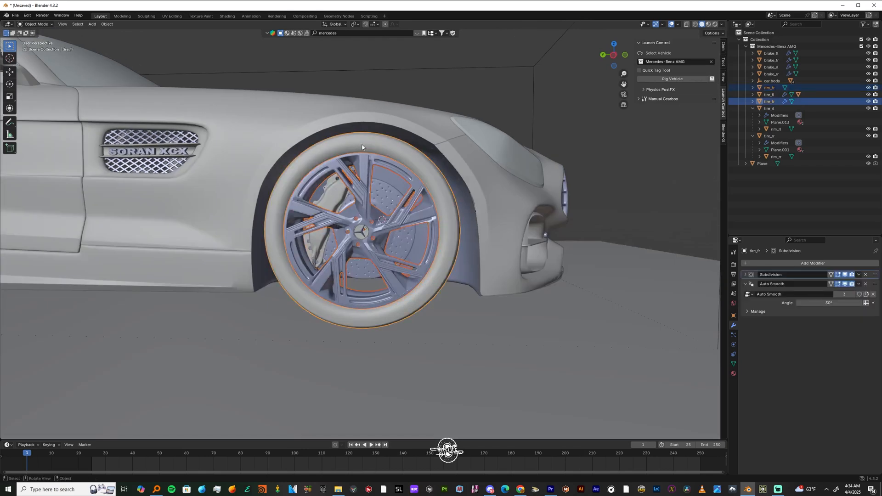
{"action": "key", "text": "ctrl+p"}
{"action": "left_click", "coordinate": [385, 152]}
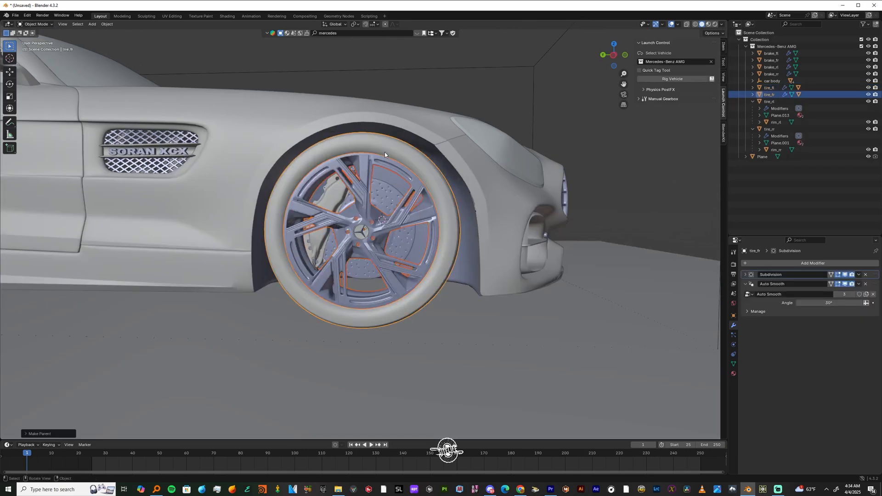
- Rig the Mercedes-Benz AMG vehicle again and check its animation playback
{"action": "scroll", "coordinate": [575, 150], "scroll_direction": "down", "scroll_amount": 6}
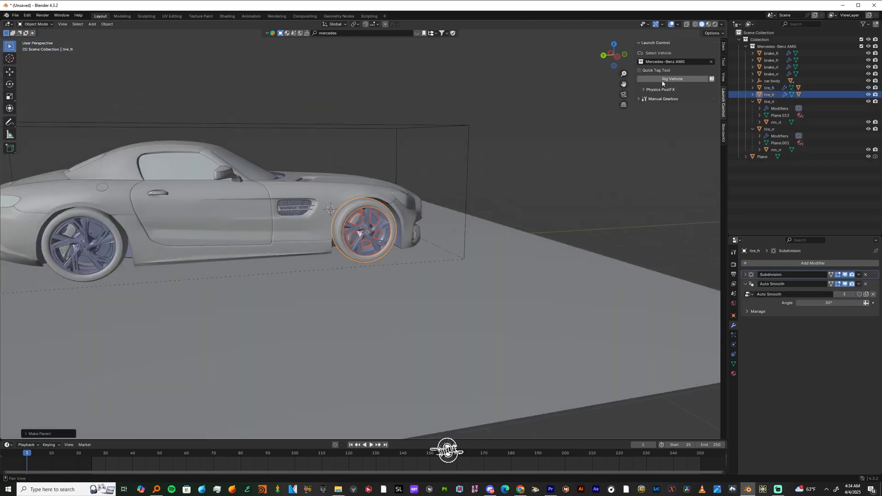
{"action": "left_click", "coordinate": [661, 80]}
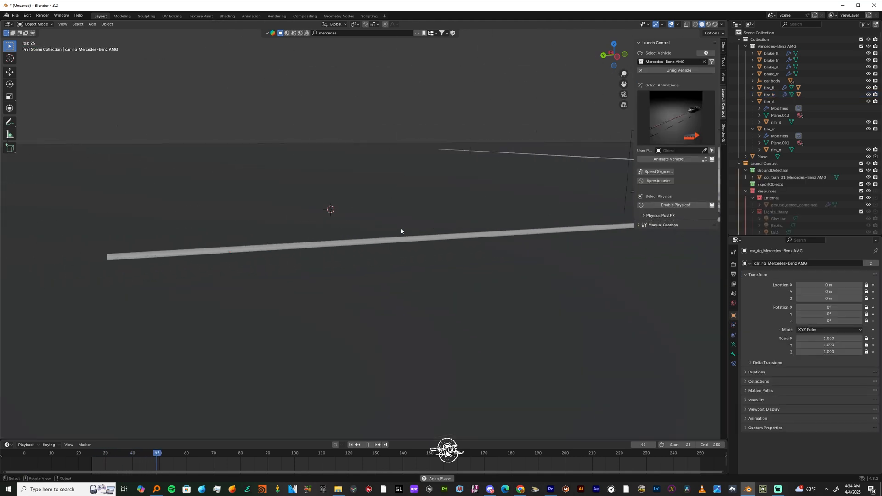
{"action": "middle_click_drag", "start_coordinate": [401, 229], "coordinate": [455, 230]}
{"action": "key", "text": "space"}
- Select the ground plane, the turn collision mesh and the driving path one after another to examine the generated rig setup
{"action": "middle_click_drag", "start_coordinate": [364, 219], "coordinate": [336, 238]}
{"action": "scroll", "coordinate": [354, 231], "scroll_direction": "down", "scroll_amount": 7}
{"action": "scroll", "coordinate": [368, 225], "scroll_direction": "down", "scroll_amount": 3}
{"action": "left_click", "coordinate": [353, 228]}
{"action": "scroll", "coordinate": [349, 225], "scroll_direction": "up", "scroll_amount": 3}
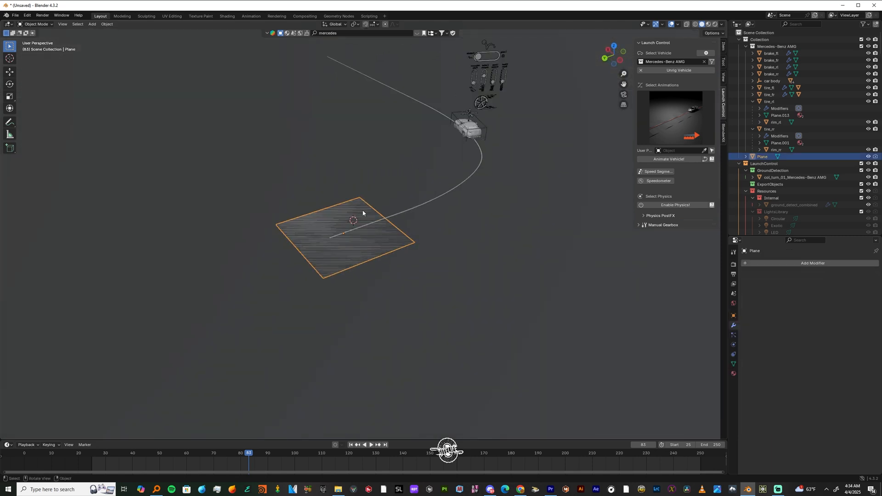
{"action": "left_click", "coordinate": [436, 200]}
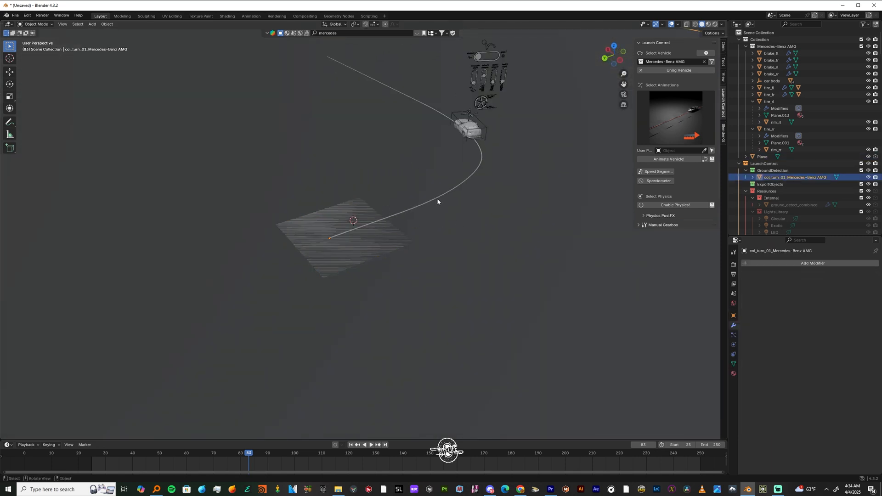
{"action": "left_click", "coordinate": [435, 201]}
{"action": "middle_click_drag", "start_coordinate": [436, 201], "coordinate": [524, 201]}
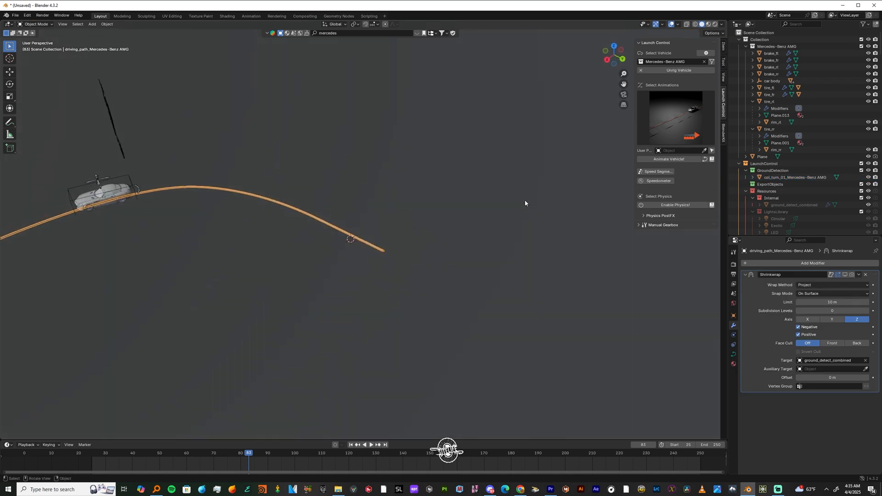
- Animate the vehicle with the Burnout 01 preset and view the playback up close
{"action": "left_click", "coordinate": [673, 120]}
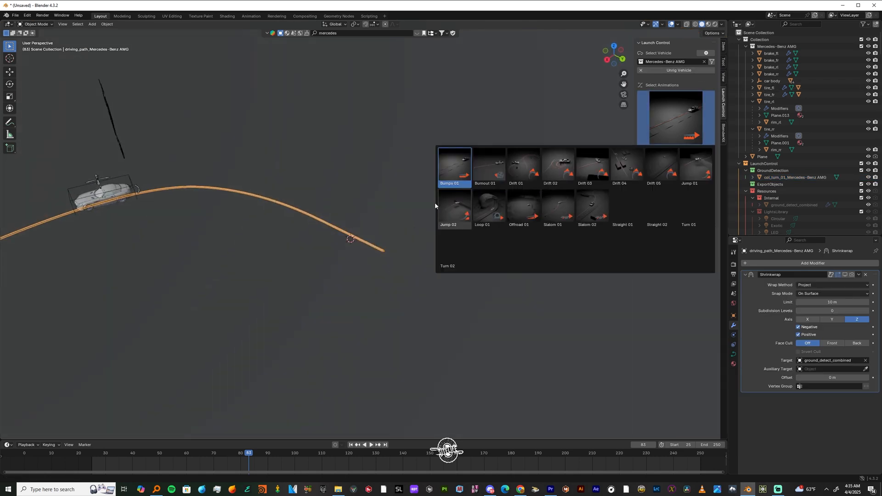
{"action": "left_click", "coordinate": [488, 161]}
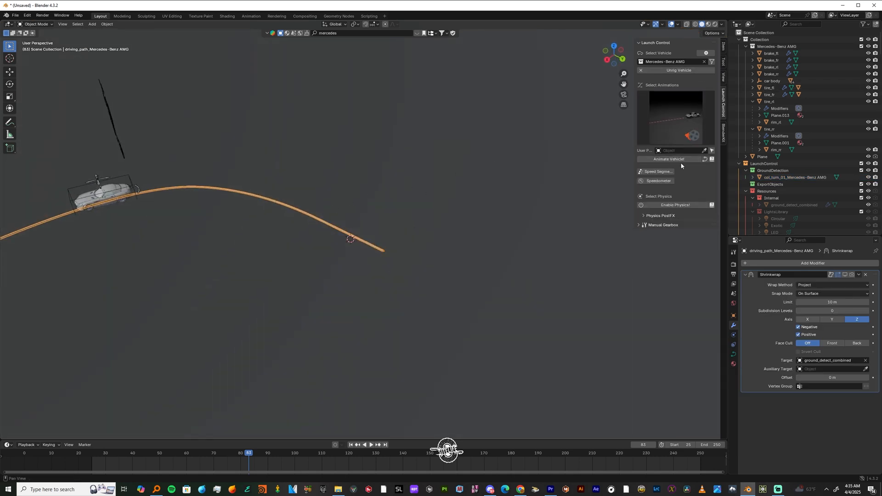
{"action": "left_click", "coordinate": [669, 160]}
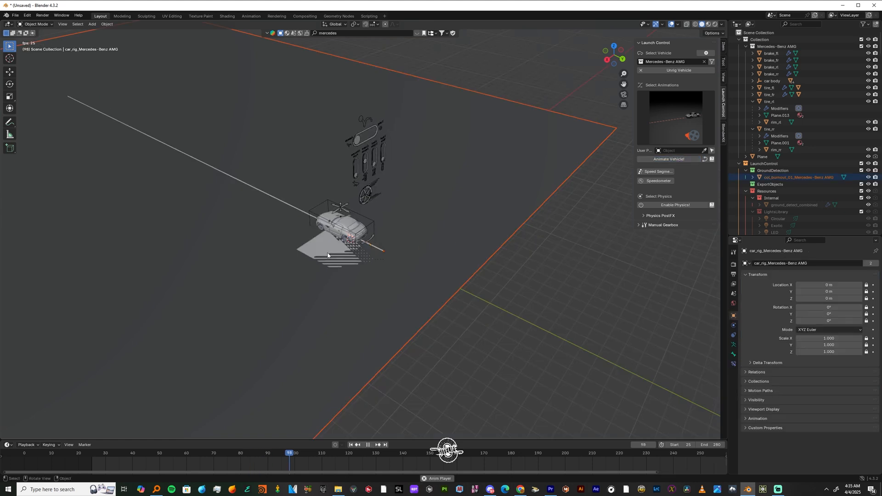
{"action": "scroll", "coordinate": [366, 250], "scroll_direction": "up", "scroll_amount": 2}
{"action": "scroll", "coordinate": [365, 250], "scroll_direction": "up", "scroll_amount": 2}
{"action": "middle_click_drag", "start_coordinate": [375, 252], "coordinate": [519, 229]}
- Animate the vehicle with the Drift 01 preset and review the playback along the looping path
{"action": "left_click", "coordinate": [676, 120]}
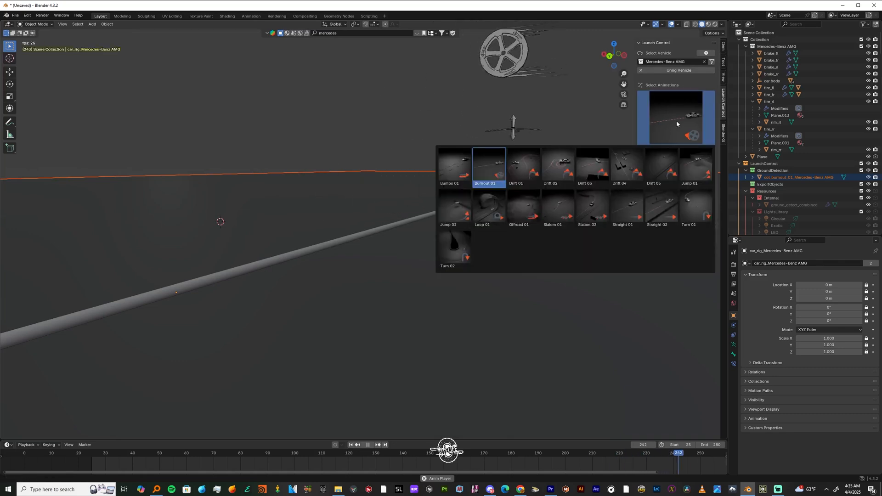
{"action": "left_click", "coordinate": [524, 165]}
{"action": "left_click", "coordinate": [680, 159]}
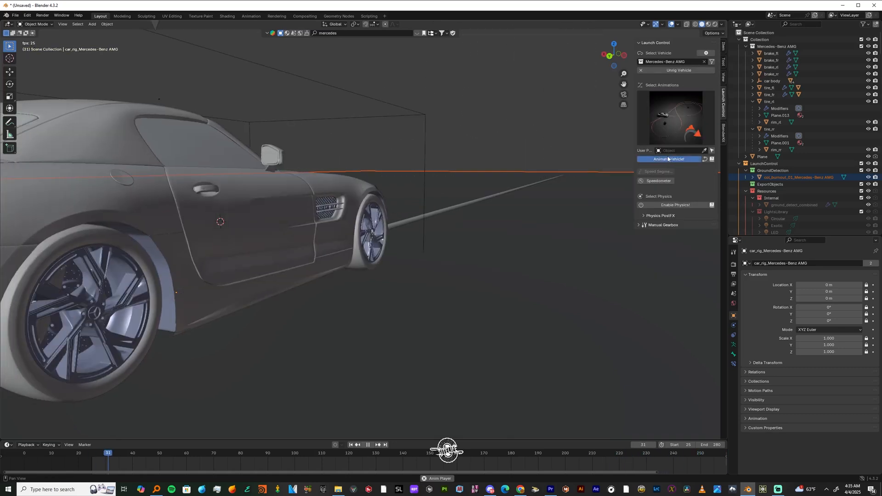
{"action": "scroll", "coordinate": [327, 228], "scroll_direction": "down", "scroll_amount": 4}
{"action": "middle_click_drag", "start_coordinate": [326, 229], "coordinate": [268, 236]}
{"action": "middle_click_drag", "start_coordinate": [404, 171], "coordinate": [206, 248]}
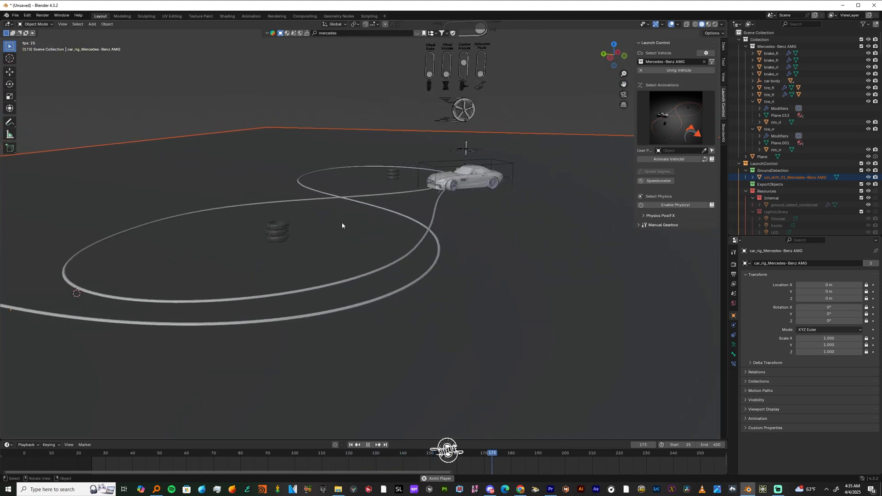
{"action": "middle_click_drag", "start_coordinate": [268, 235], "coordinate": [249, 280]}
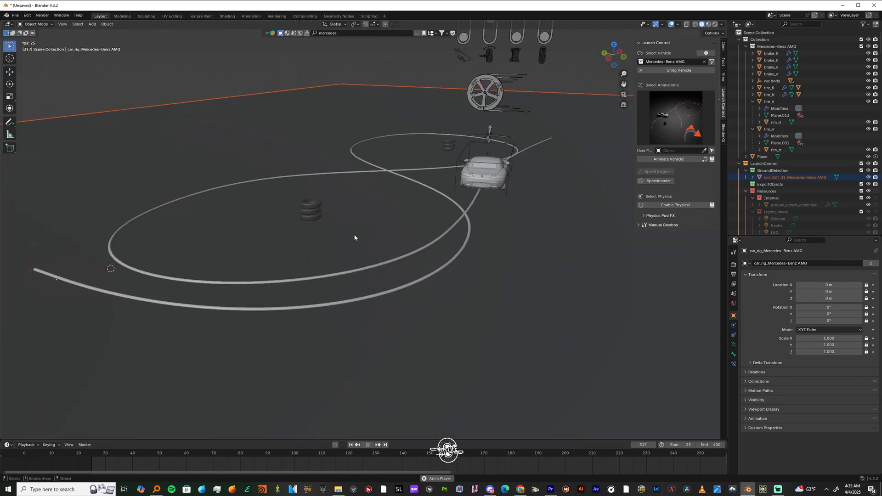
{"action": "key", "text": "space"}
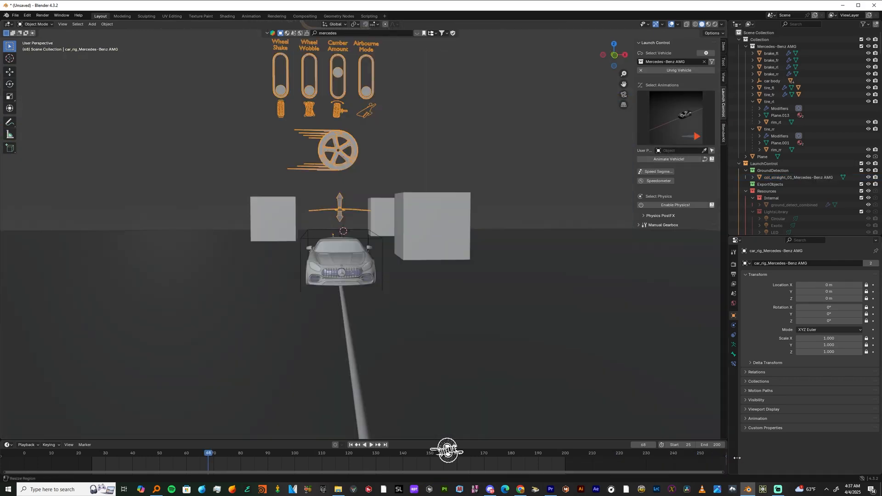